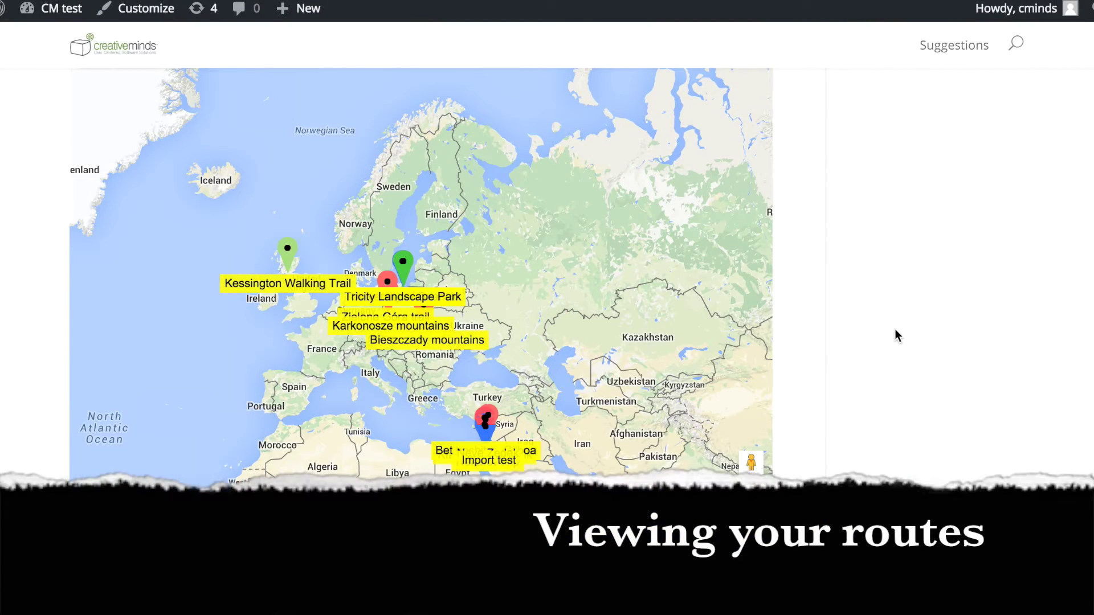
Check the route category list, leaving all categories selected.
scroll(894, 329, "up", 5)
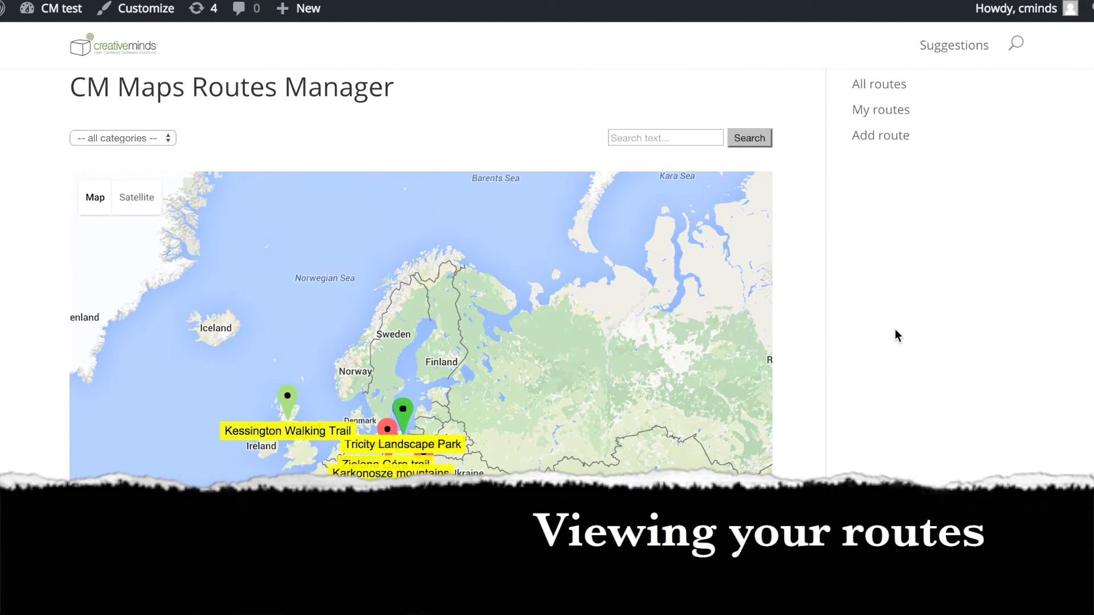
left_click(169, 139)
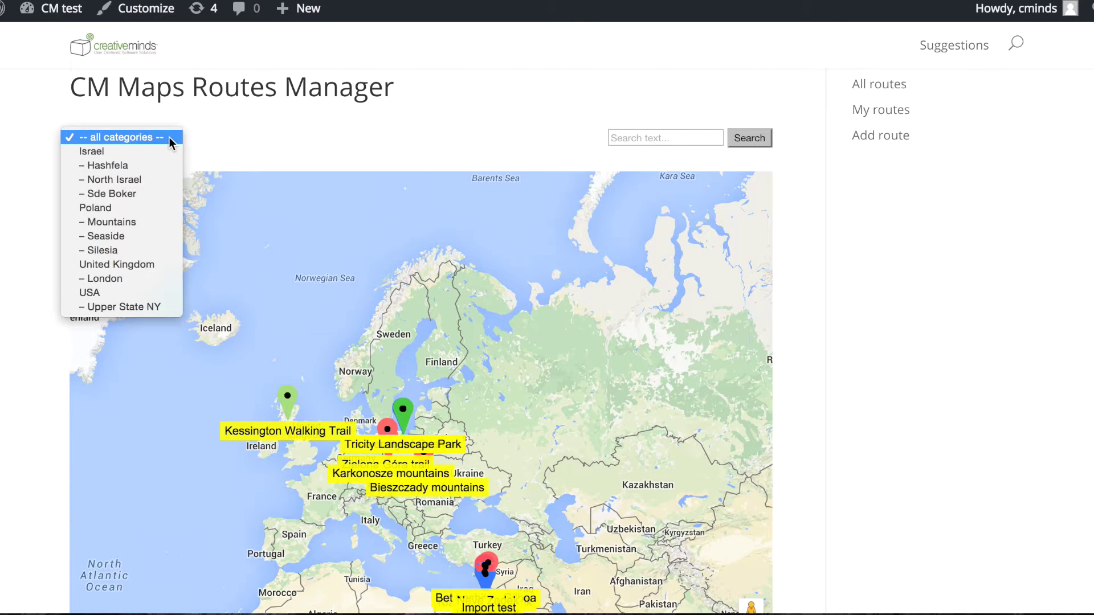
left_click(200, 138)
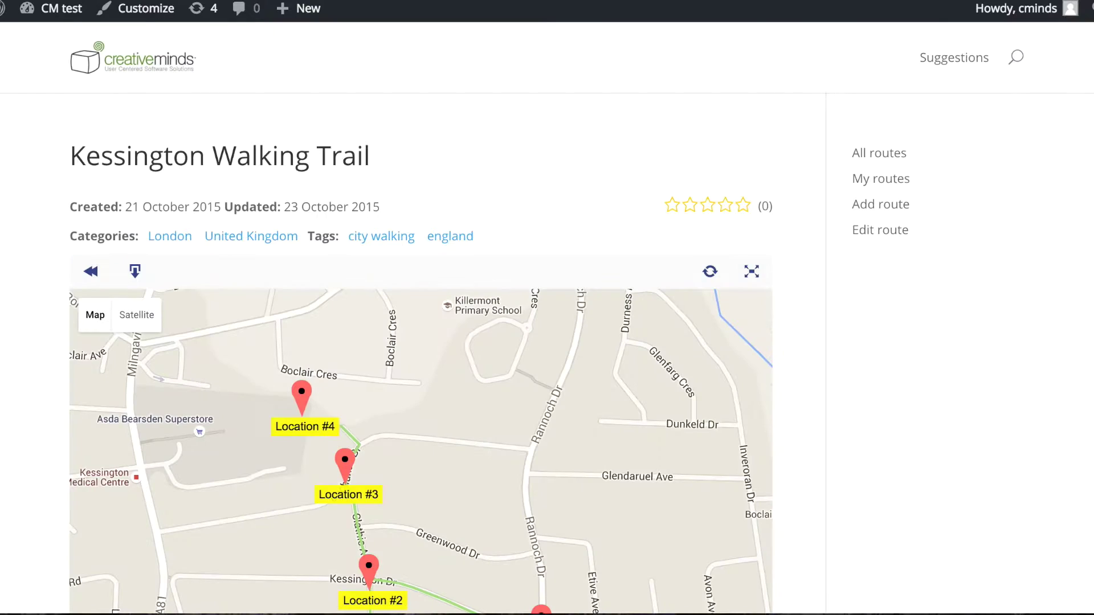
Switch the Kessington Walking Trail route's travel mode to bicycling.
scroll(605, 212, "down", 3)
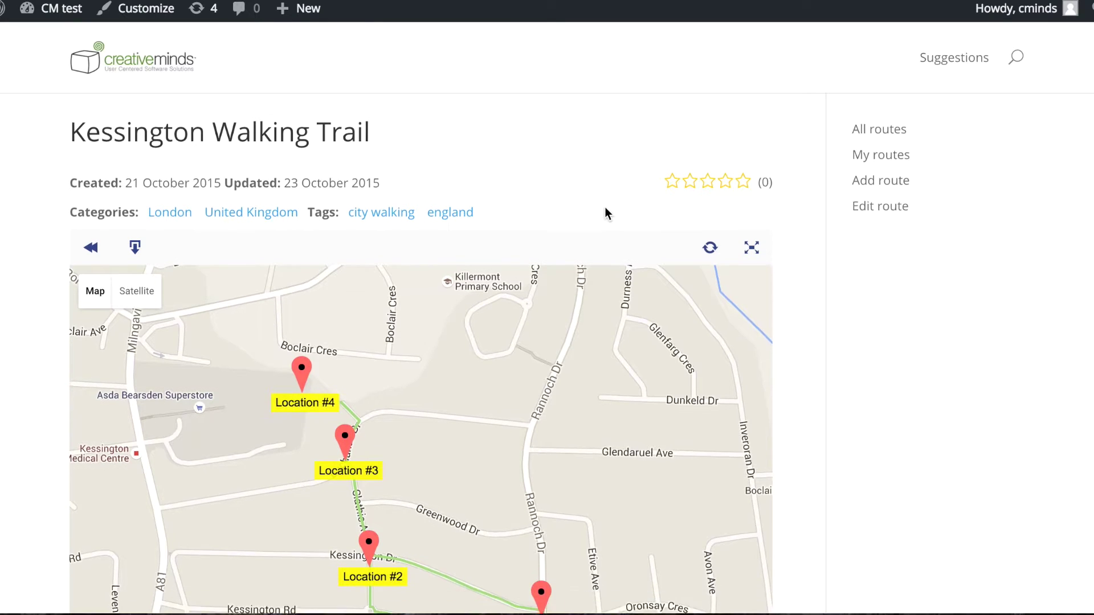
scroll(836, 319, "down", 2)
scroll(836, 314, "down", 1)
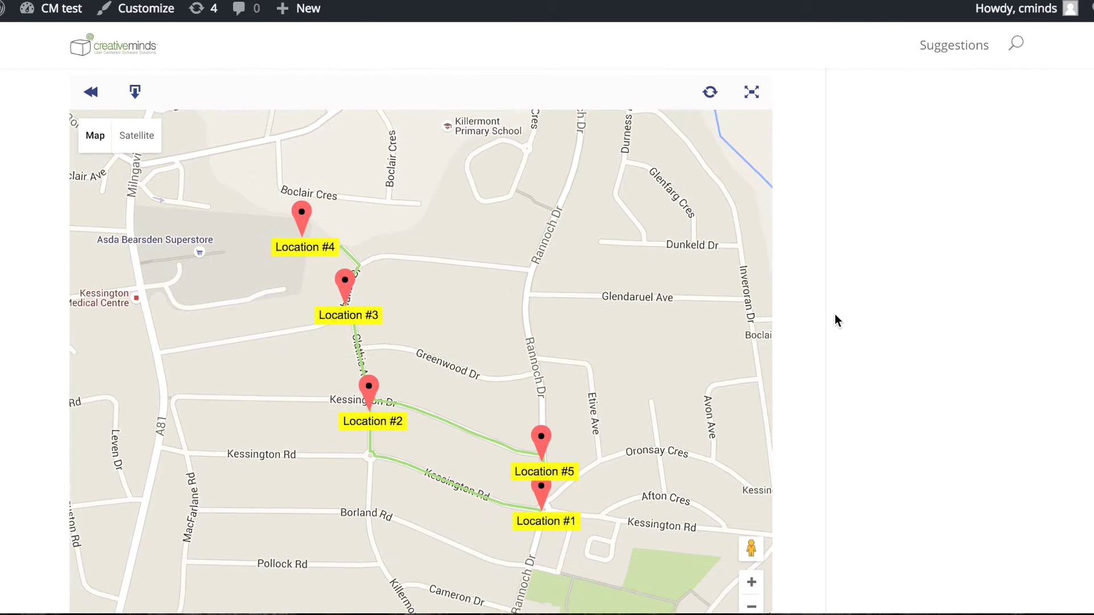
scroll(835, 314, "down", 1)
scroll(835, 314, "down", 2)
scroll(836, 313, "down", 3)
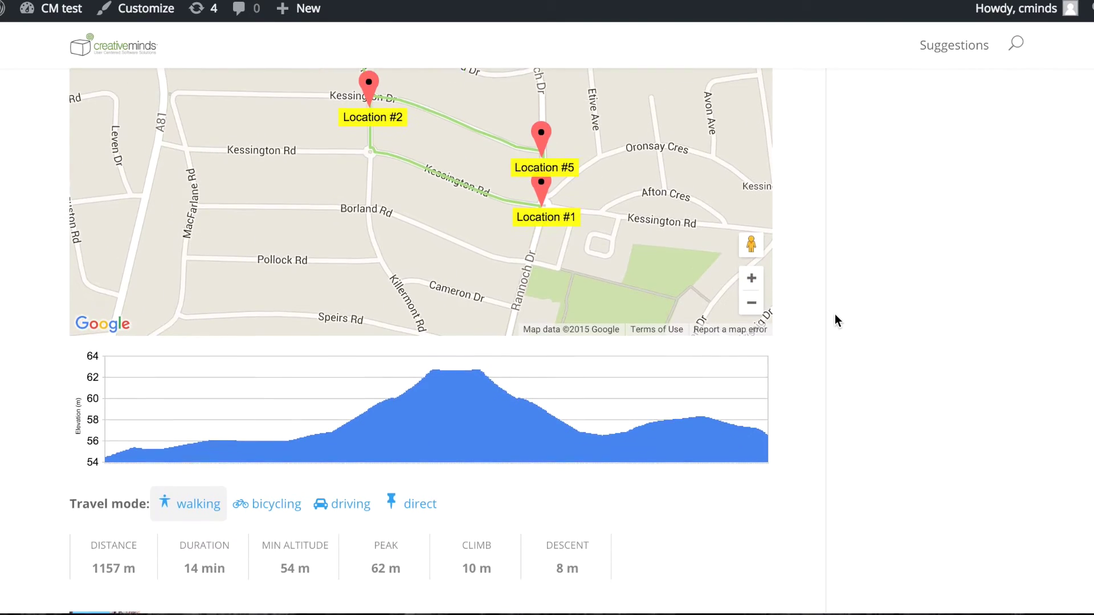
scroll(835, 314, "down", 1)
scroll(835, 314, "down", 1)
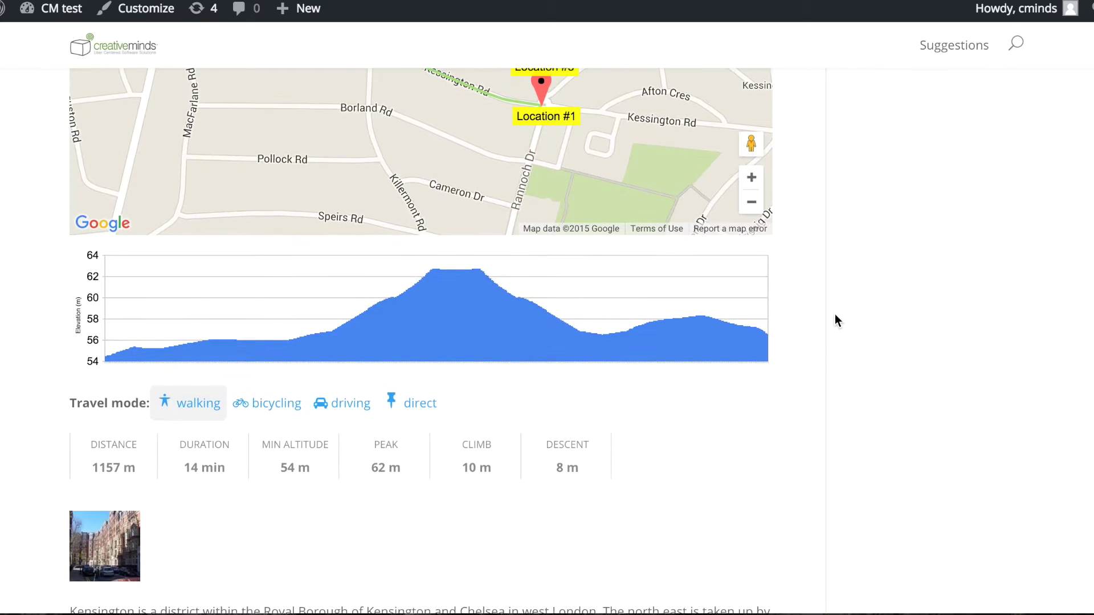
scroll(836, 314, "down", 1)
scroll(835, 314, "down", 1)
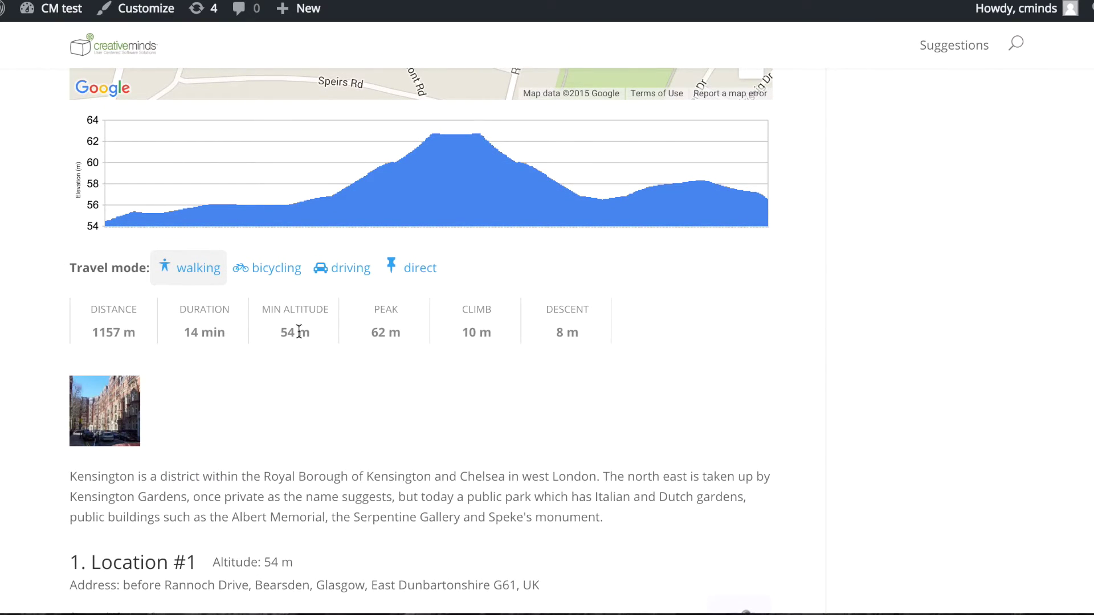
left_click(282, 273)
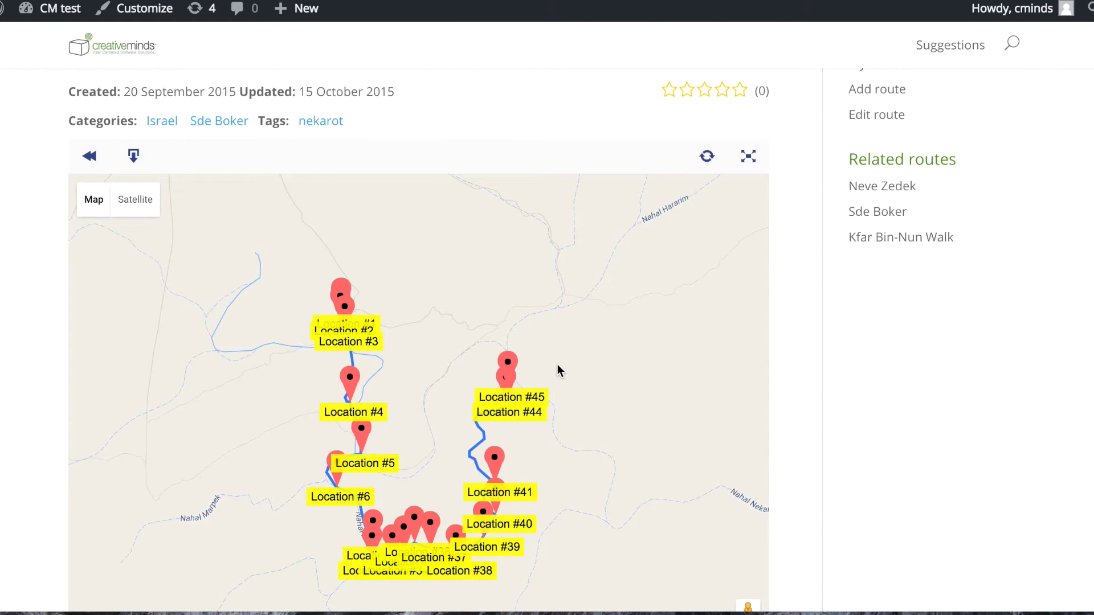
Scroll through the Sde Boker desert route page.
scroll(837, 427, "down", 2)
scroll(837, 427, "down", 3)
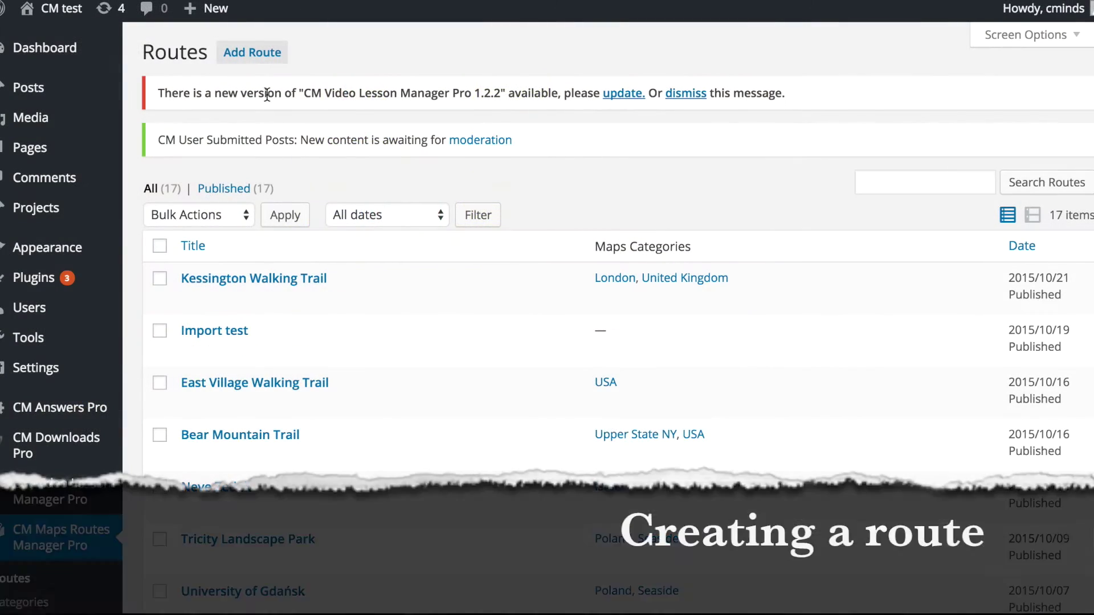
Add a route named 'Islington City Walk' with description 'An easy walk around North London'.
left_click(272, 61)
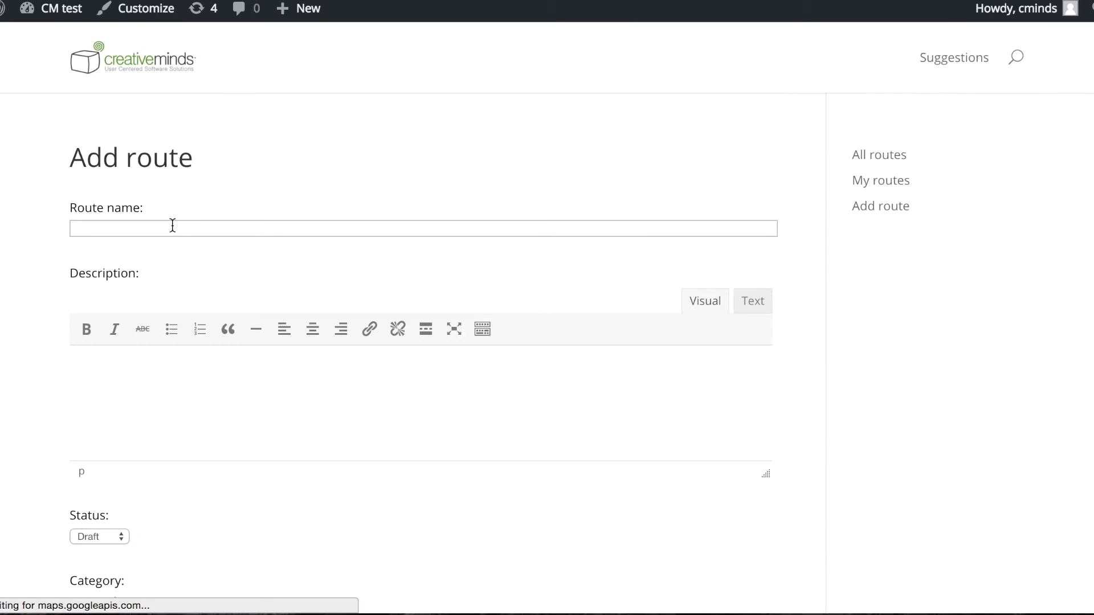
left_click(179, 225)
type("Isling")
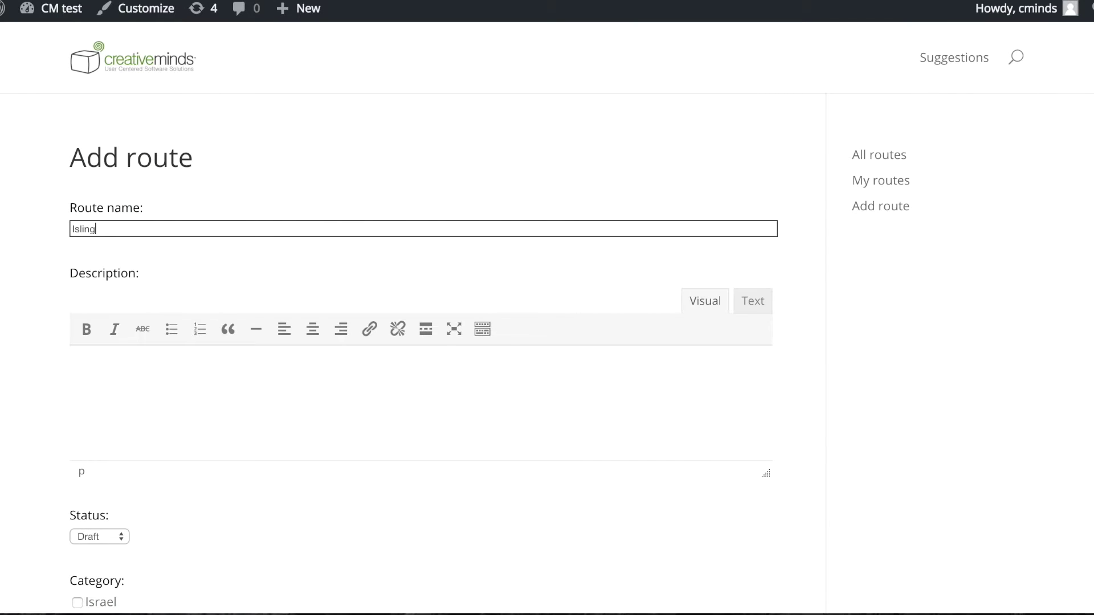
type("ton City Walk")
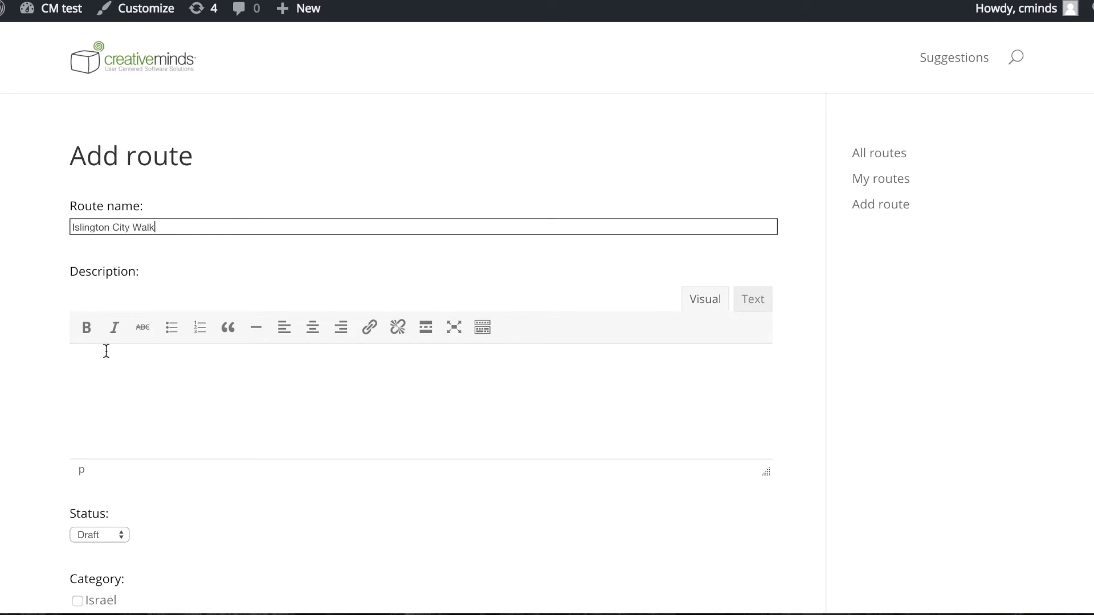
left_click(116, 362)
type("A")
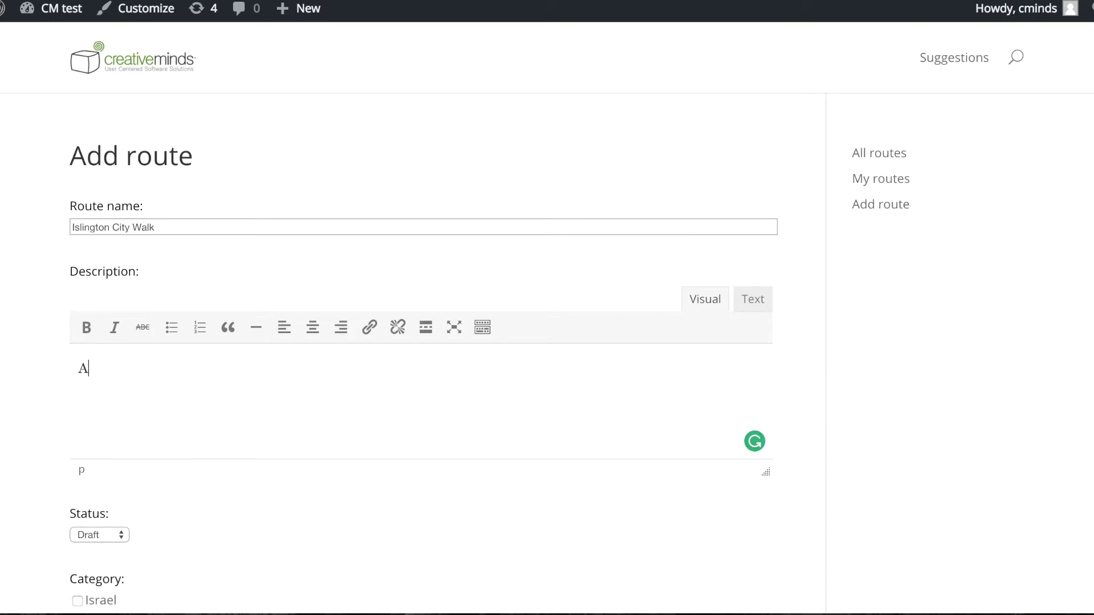
type("n easy walk a")
type("round North Lond")
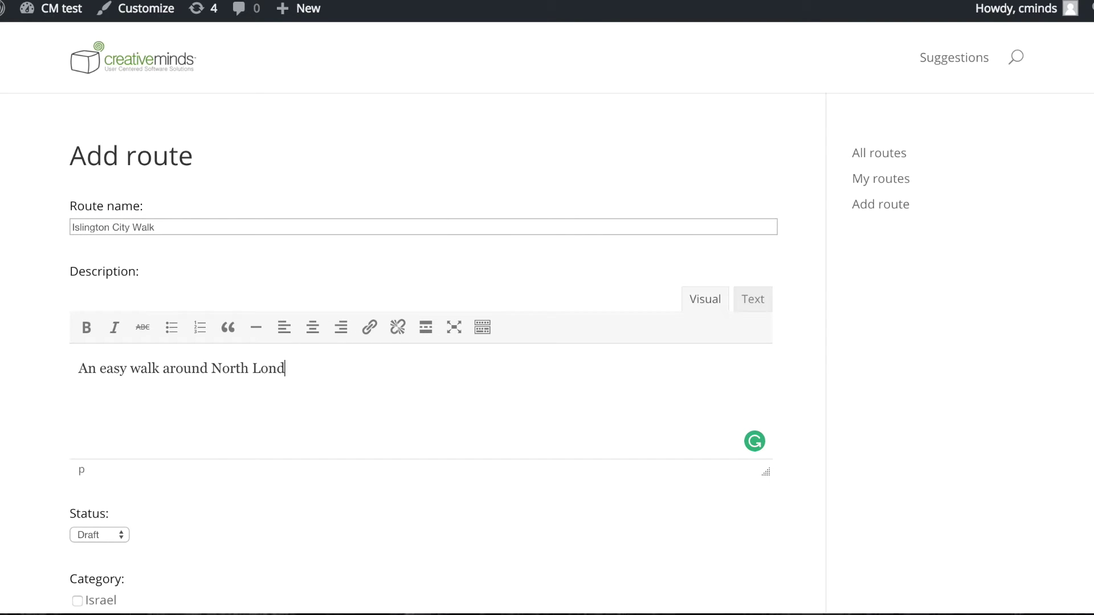
type("on")
scroll(101, 470, "down", 5)
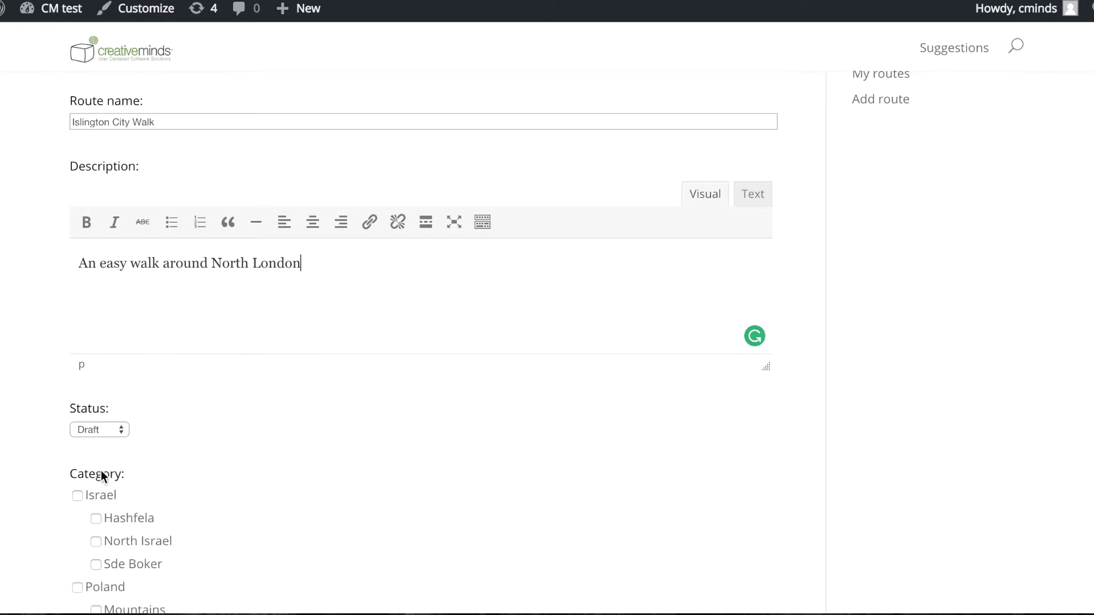
Set the route's status to Publish.
left_click(121, 408)
left_click(118, 426)
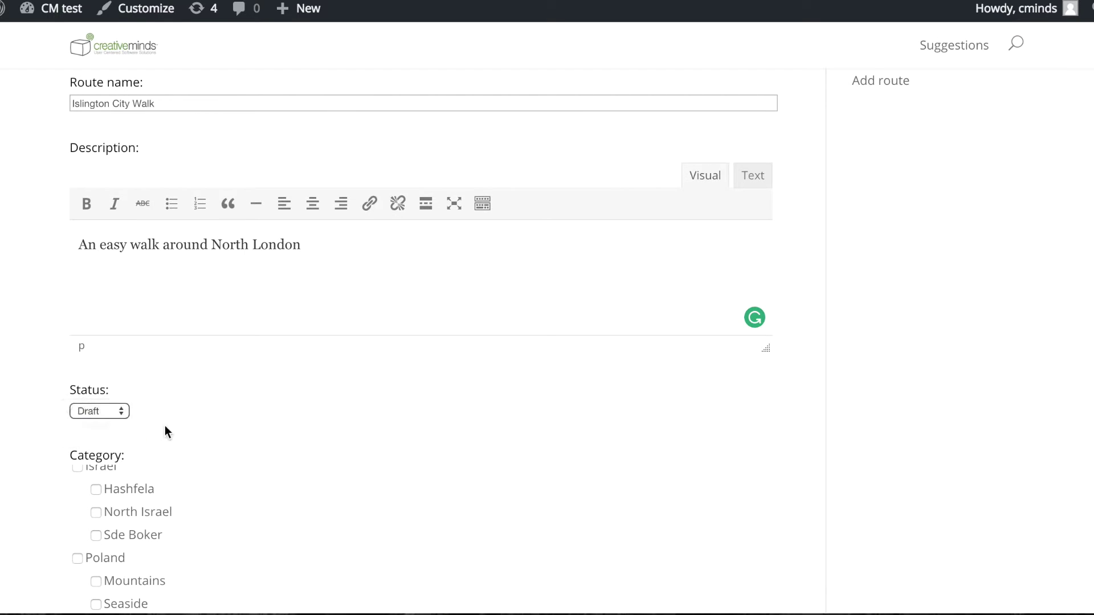
scroll(207, 430, "down", 4)
scroll(207, 430, "down", 5)
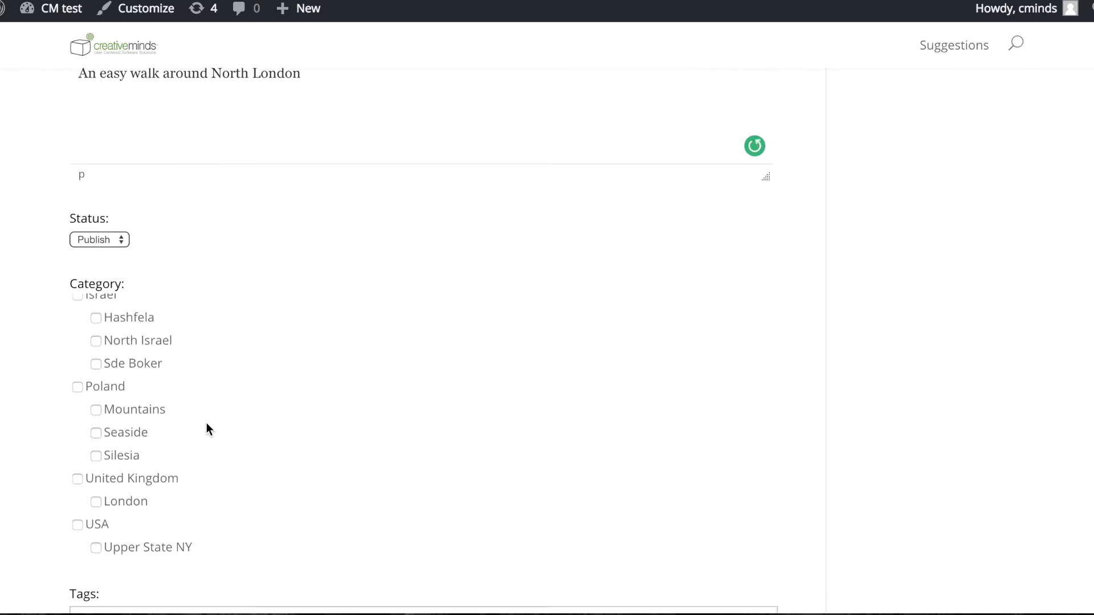
File the route under the London and United Kingdom categories.
left_click(96, 428)
left_click(78, 405)
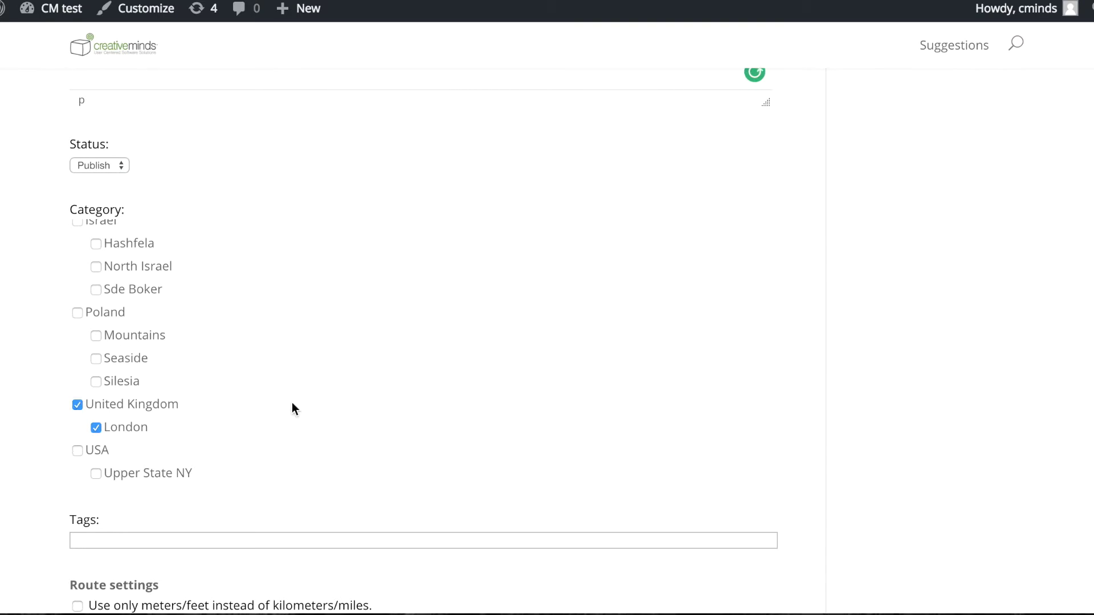
scroll(292, 402, "down", 2)
scroll(306, 406, "down", 2)
Tag the route london, islington, city walk and give it a lime path color.
left_click(236, 438)
type("L")
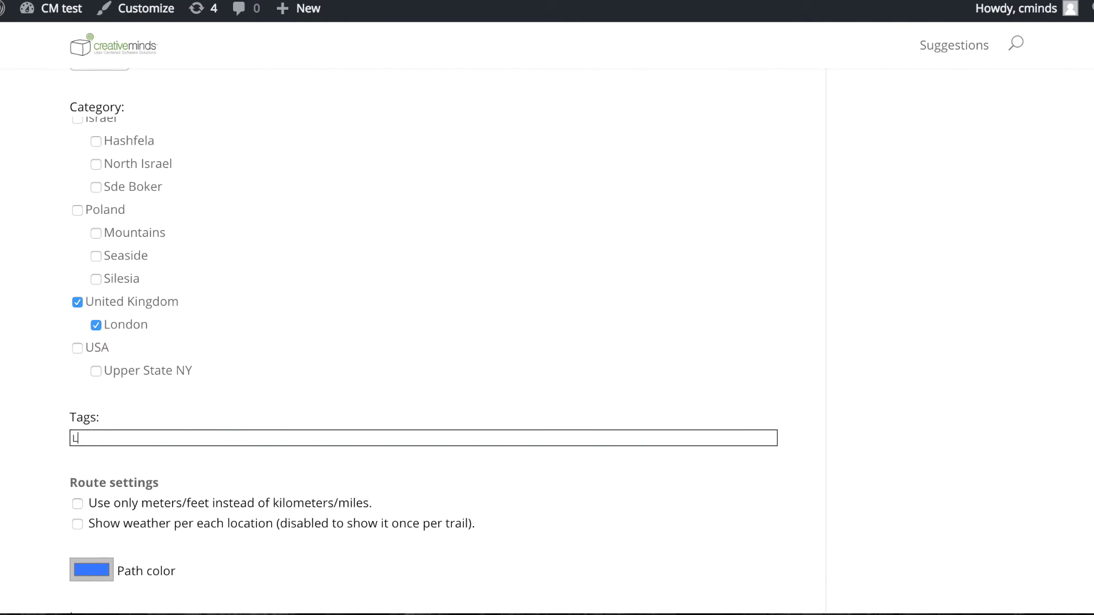
type("ondon, islington,")
type(" city walk")
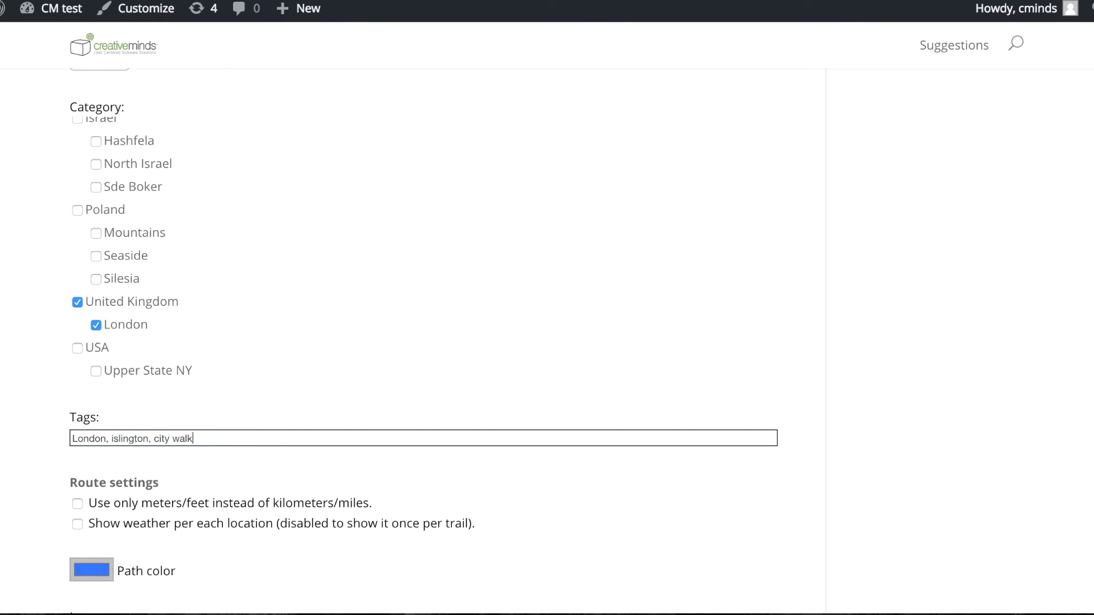
scroll(290, 436, "down", 1)
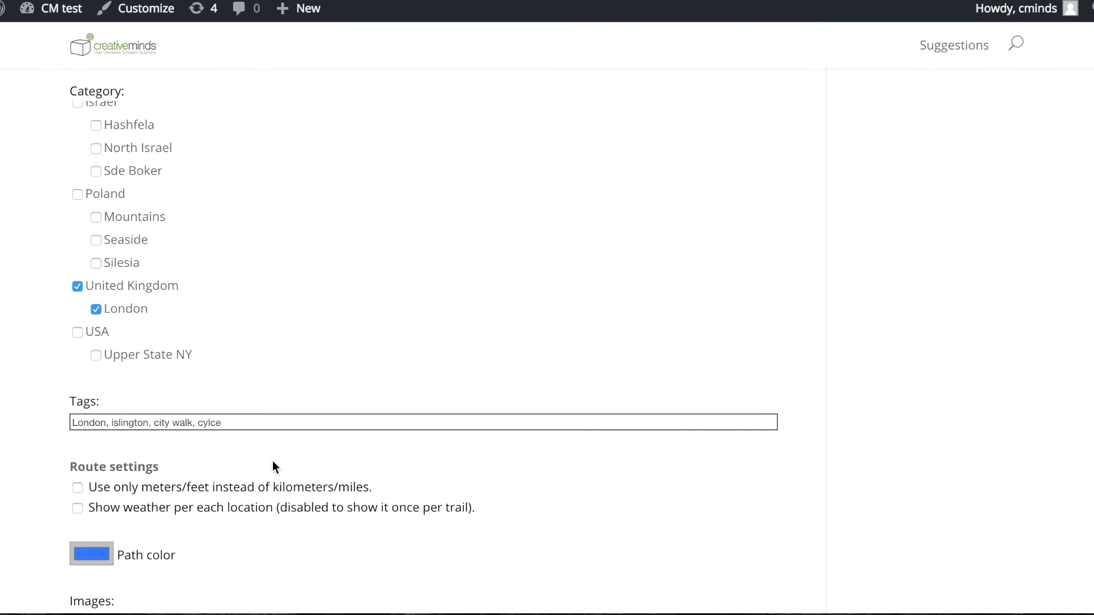
scroll(265, 479, "down", 3)
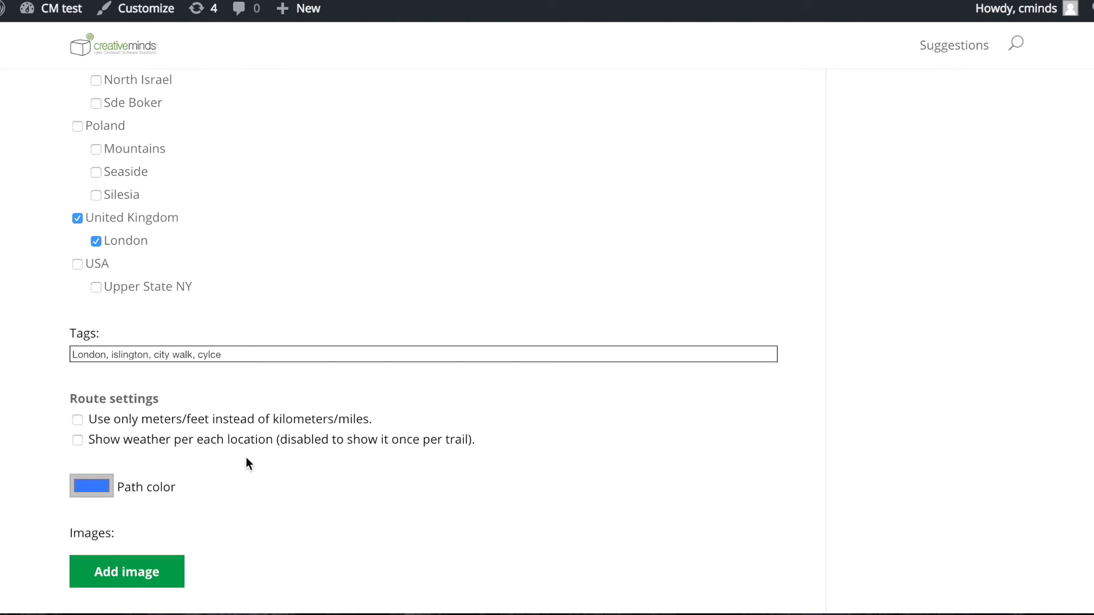
scroll(247, 463, "down", 3)
scroll(301, 495, "down", 5)
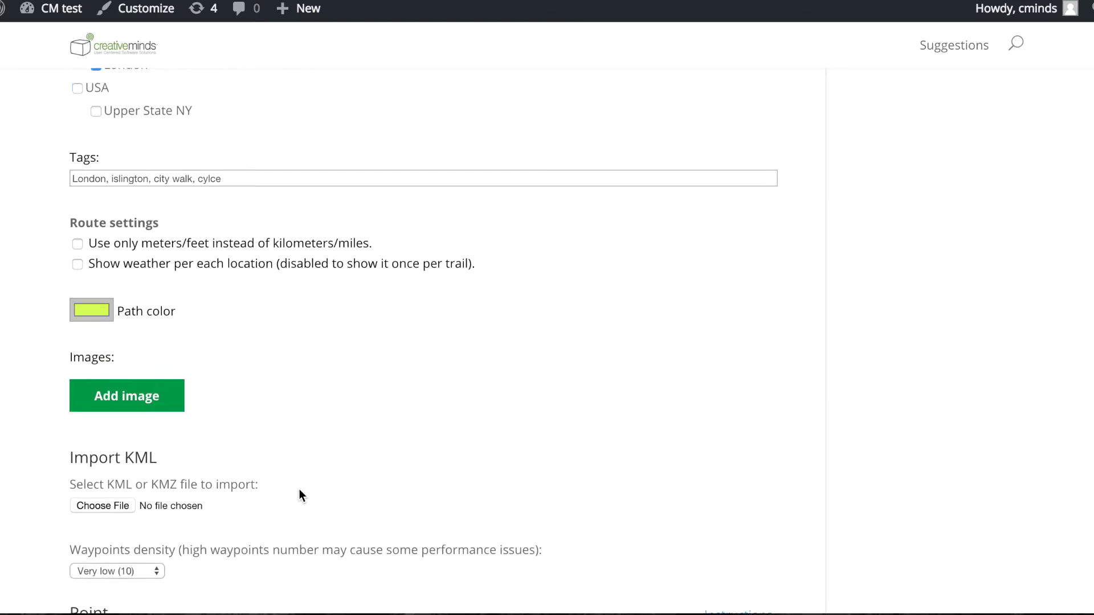
scroll(299, 495, "down", 2)
Upload islington.jpeg from the Desktop as the route's image.
left_click(128, 367)
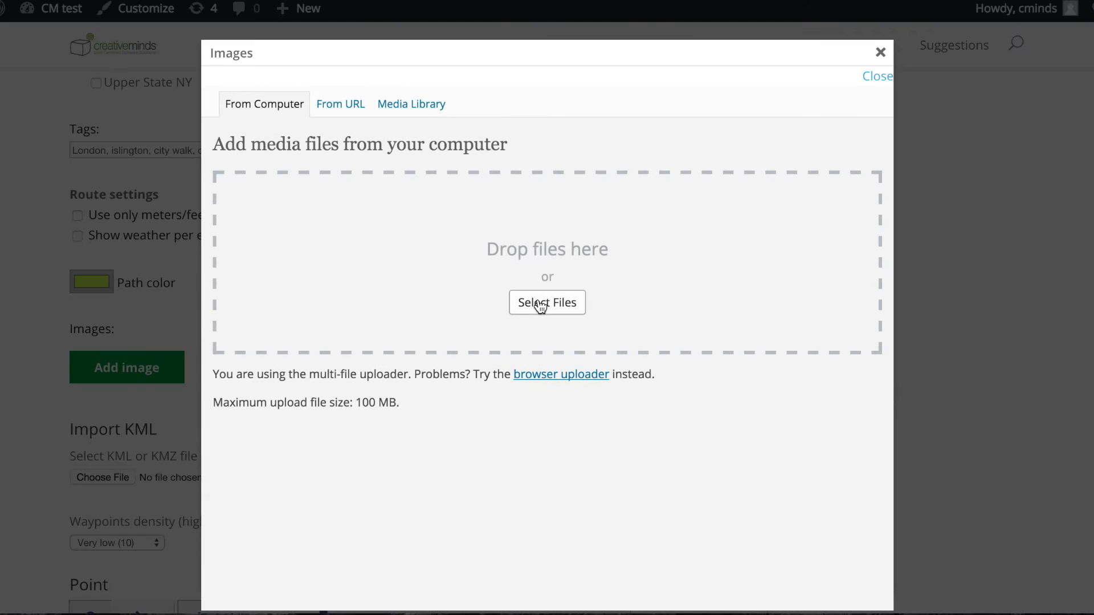
left_click(540, 305)
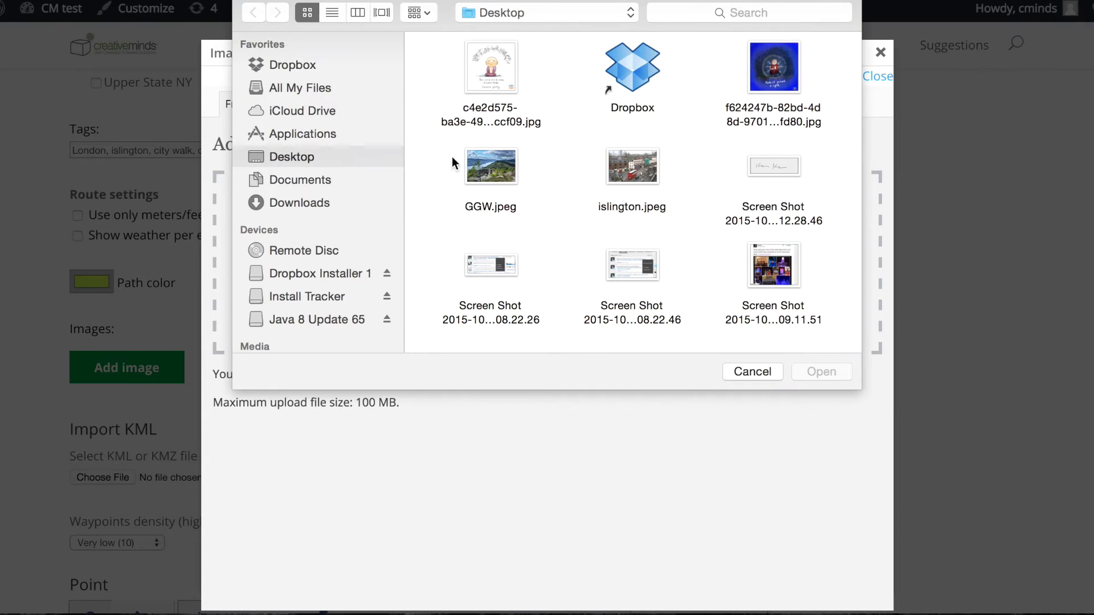
double_click(621, 166)
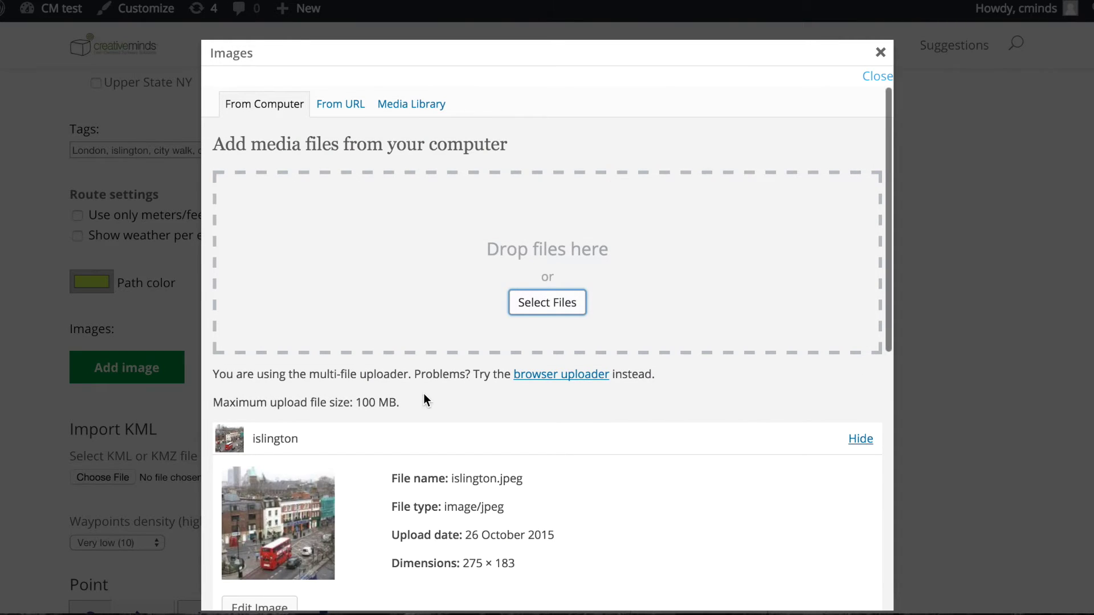
scroll(423, 398, "down", 2)
scroll(423, 398, "down", 3)
scroll(423, 393, "down", 4)
scroll(423, 393, "down", 4)
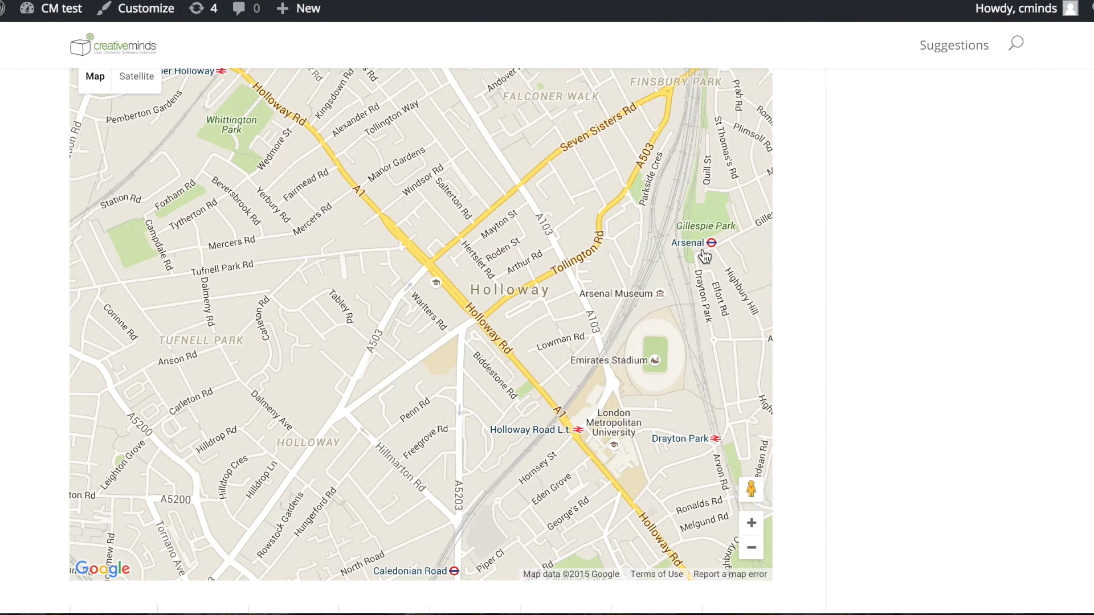
Place route locations from Arsenal station past Emirates Stadium south to near Sadler's Wells.
left_click(705, 254)
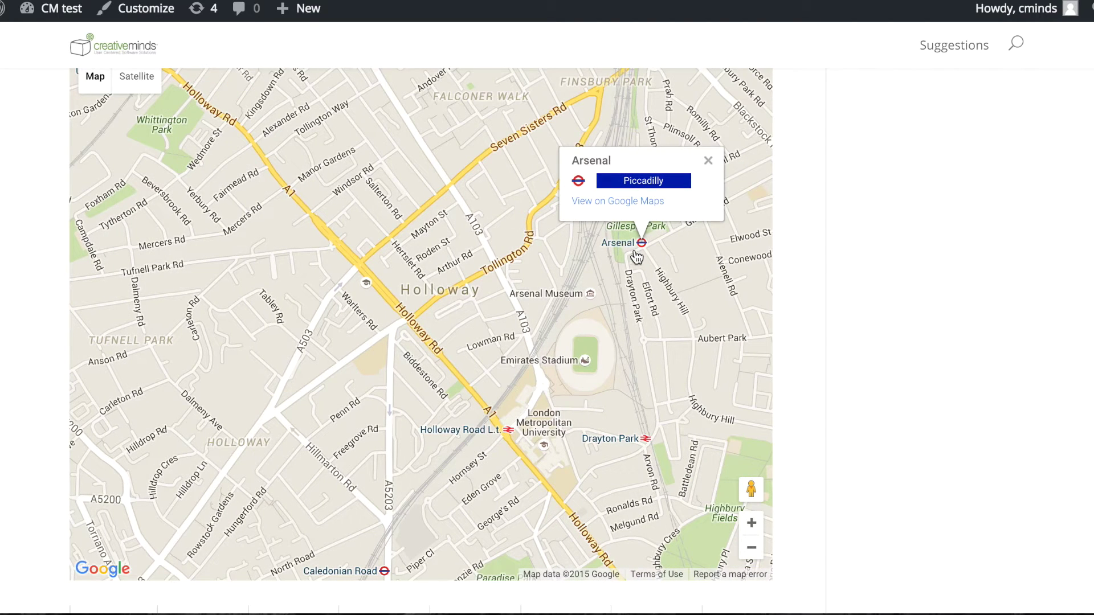
left_click(635, 252)
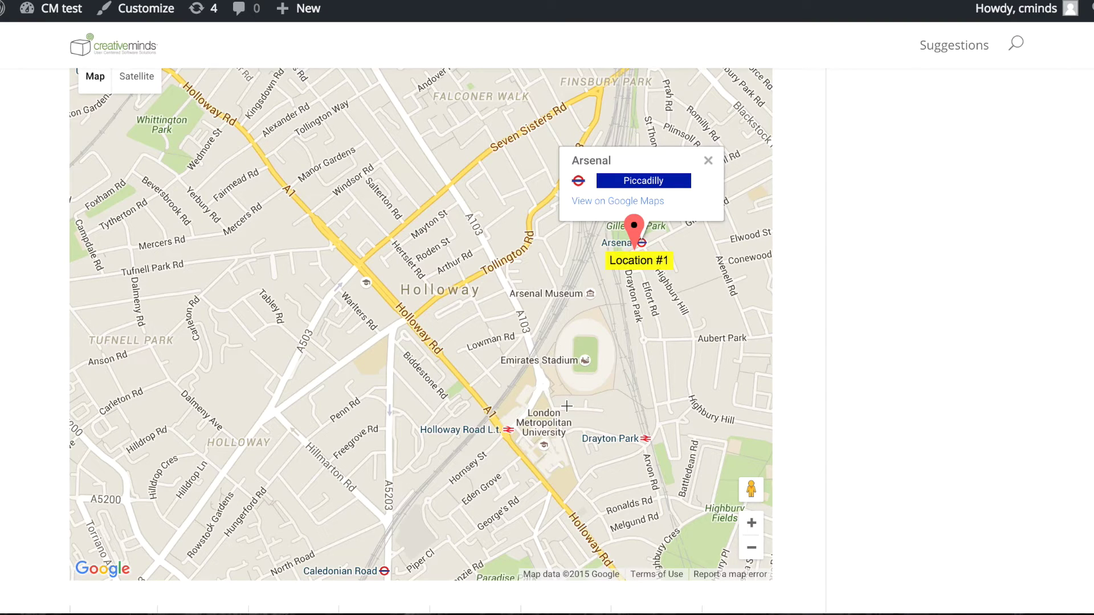
left_click(550, 377)
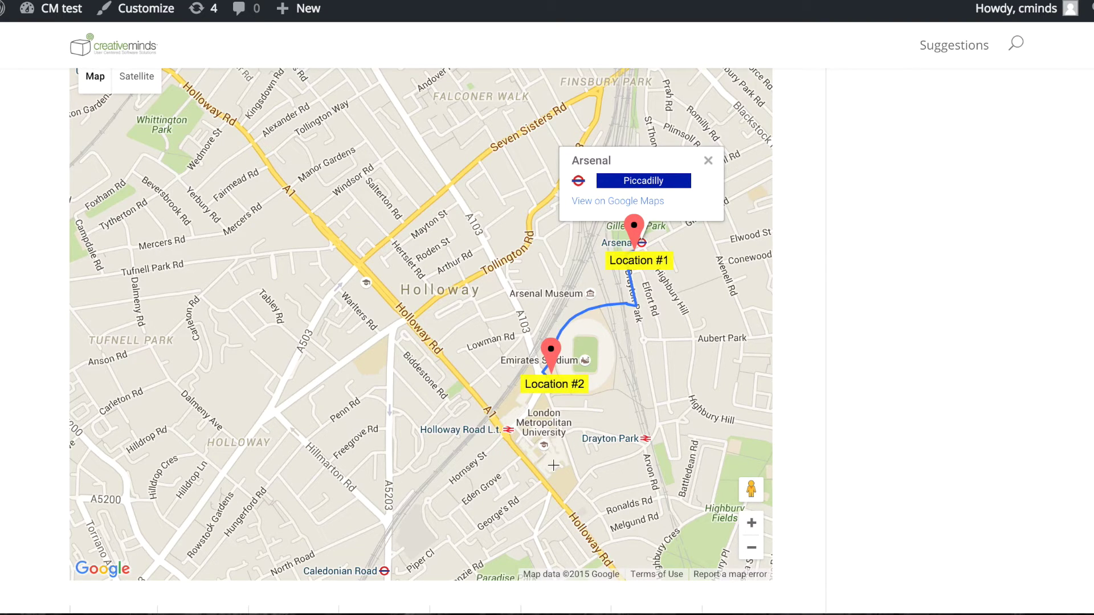
scroll(553, 465, "down", 1)
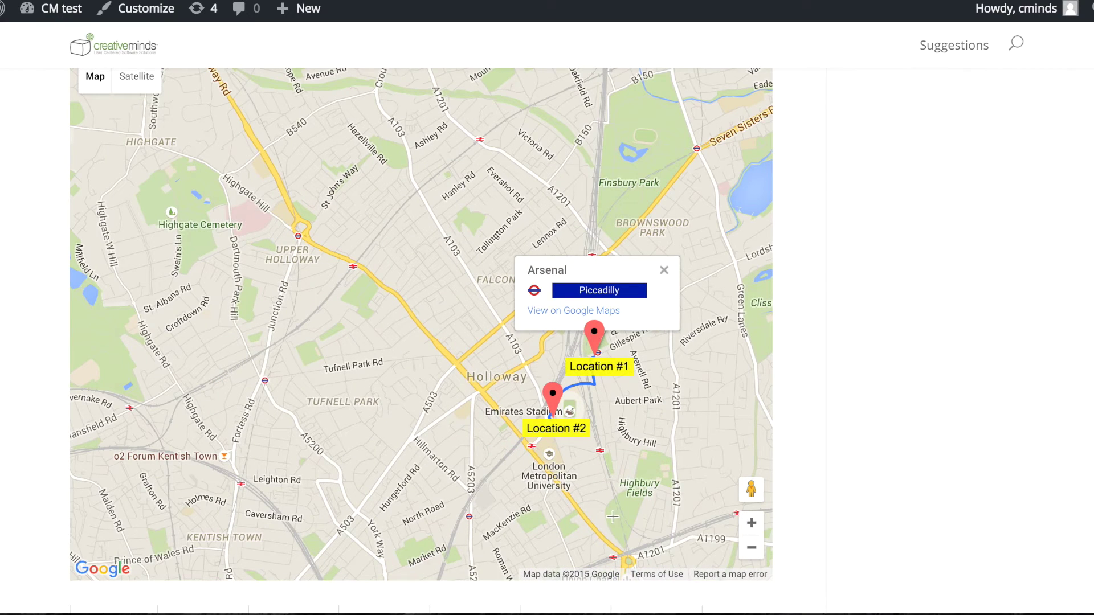
left_click(612, 551)
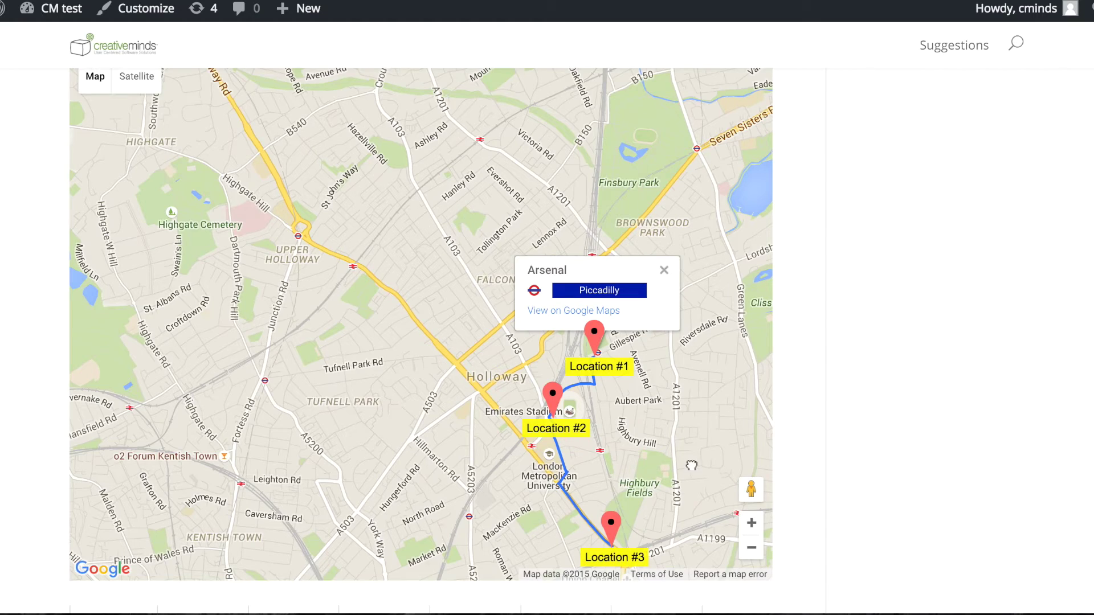
left_click_drag(692, 465, 706, 137)
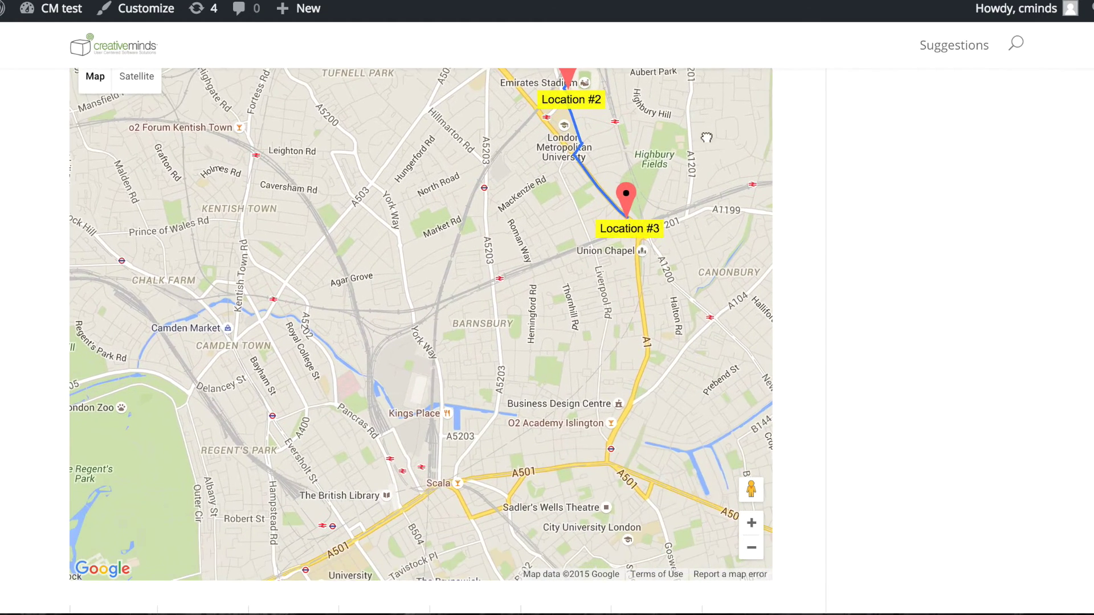
left_click(653, 252)
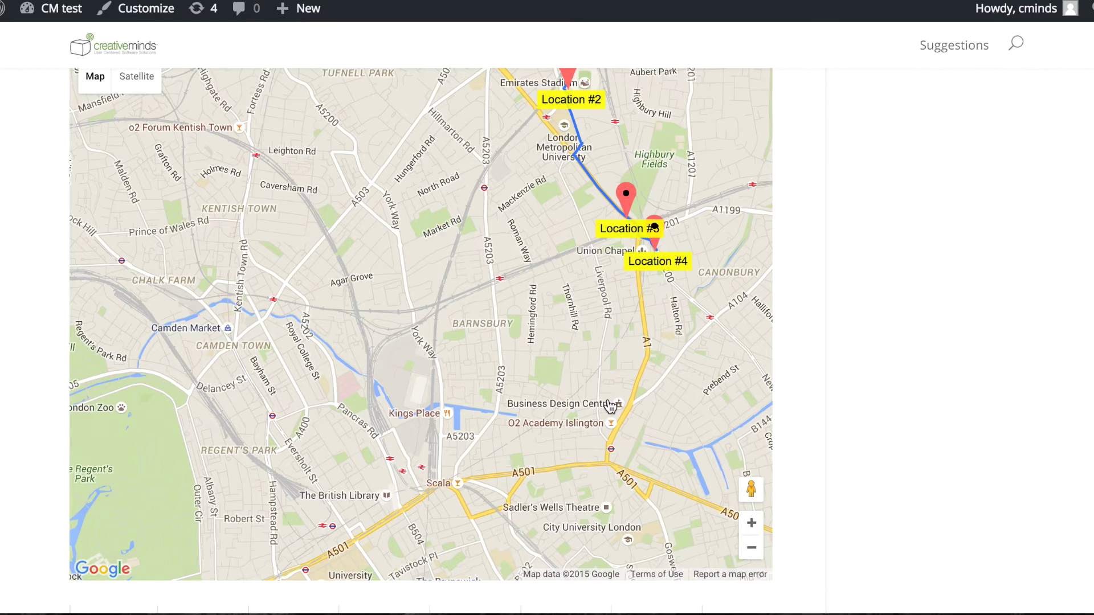
left_click(597, 499)
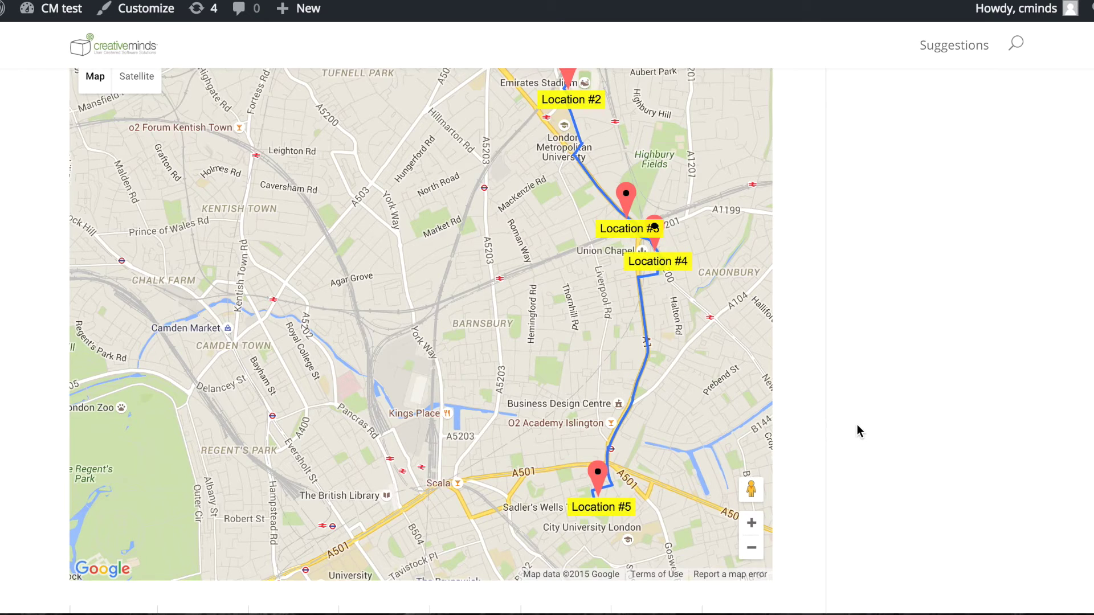
scroll(857, 431, "down", 2)
Start Location #1's description with 'The longe…'.
scroll(857, 431, "down", 2)
scroll(857, 430, "down", 1)
scroll(857, 432, "up", 1)
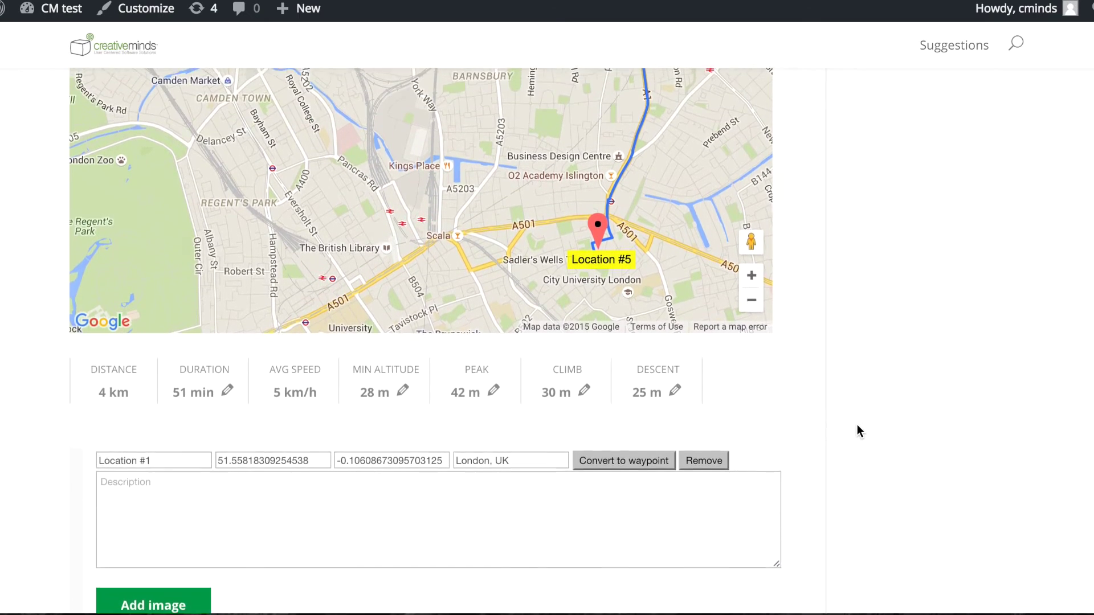
scroll(857, 431, "down", 1)
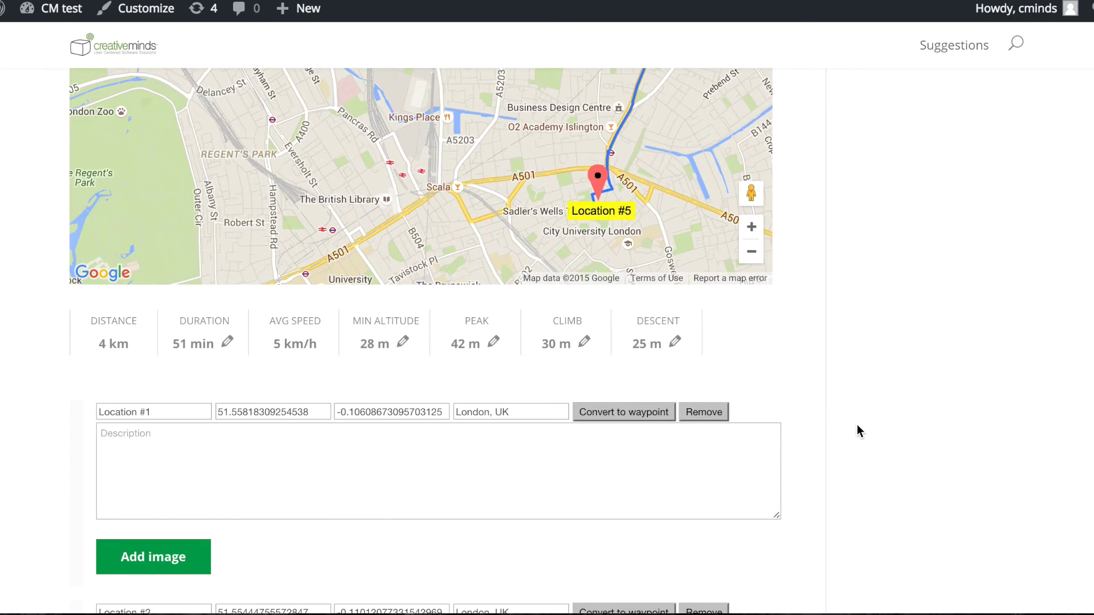
left_click(431, 478)
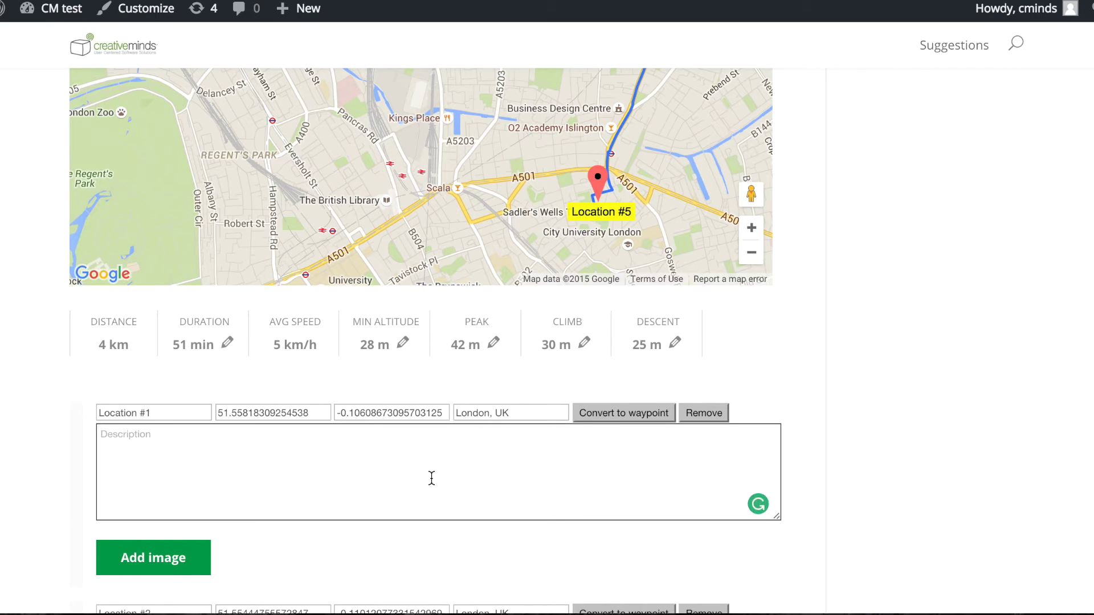
type("The longe")
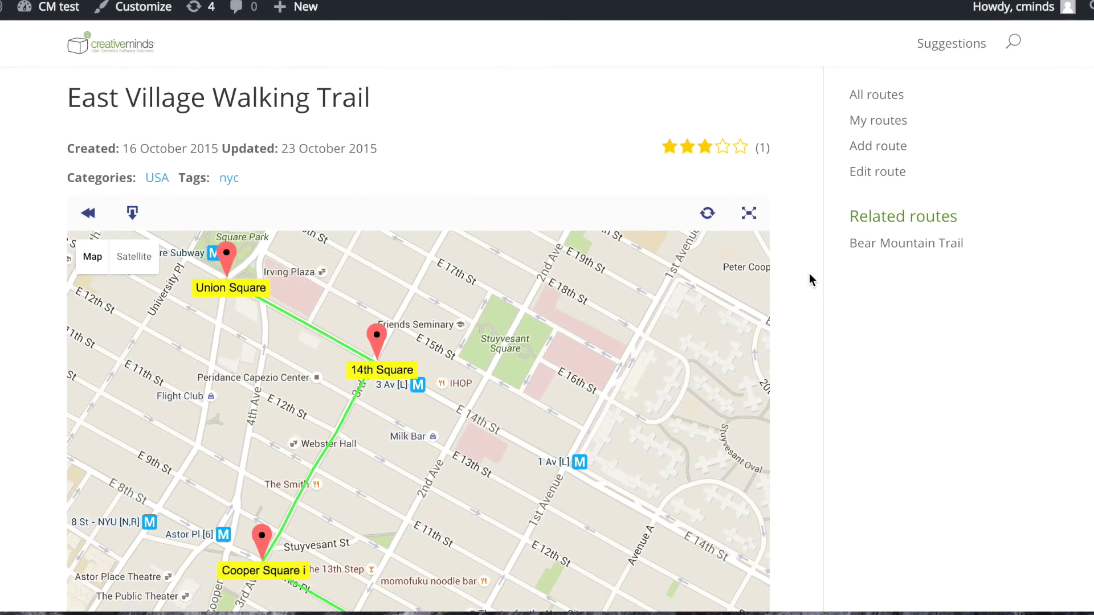
Scroll through the East Village route's map, elevation chart and location list.
scroll(811, 277, "down", 1)
scroll(811, 277, "down", 1)
scroll(811, 277, "down", 1)
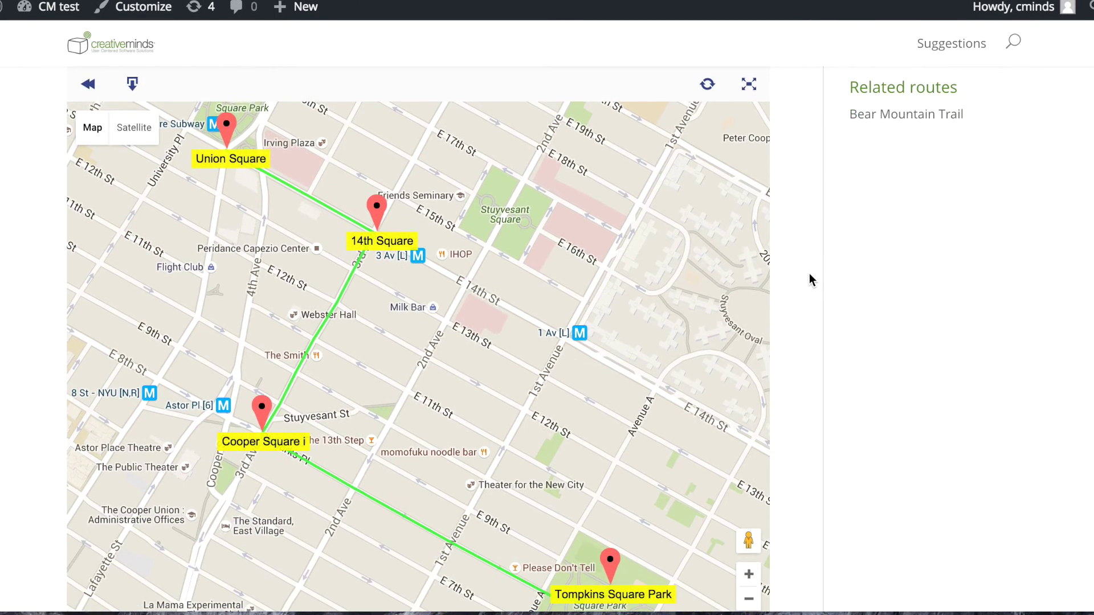
scroll(811, 277, "down", 1)
scroll(812, 279, "down", 1)
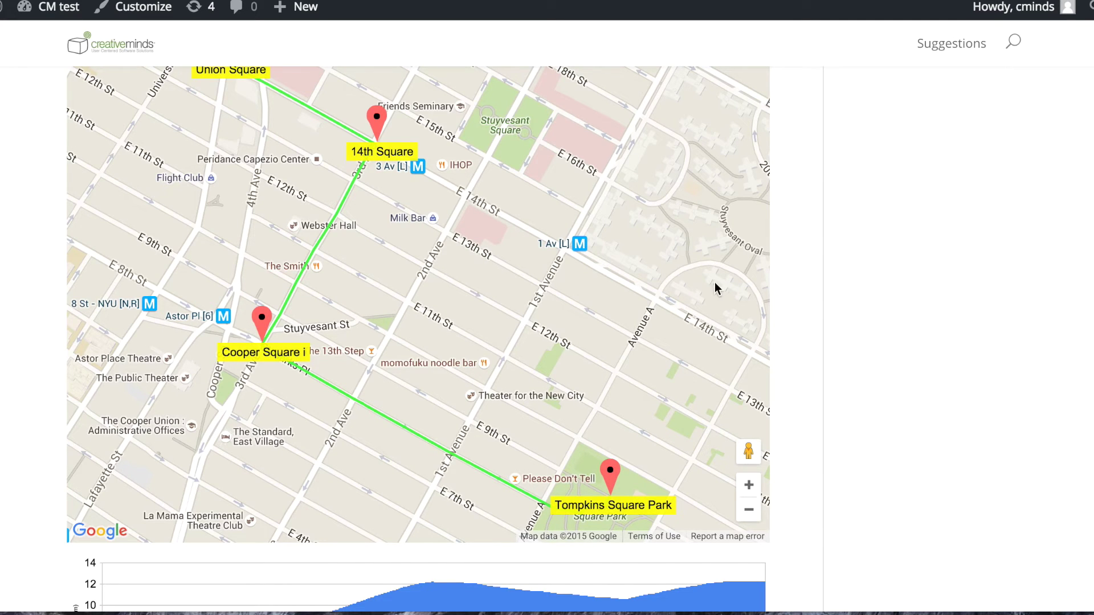
scroll(870, 338, "down", 2)
scroll(871, 338, "down", 2)
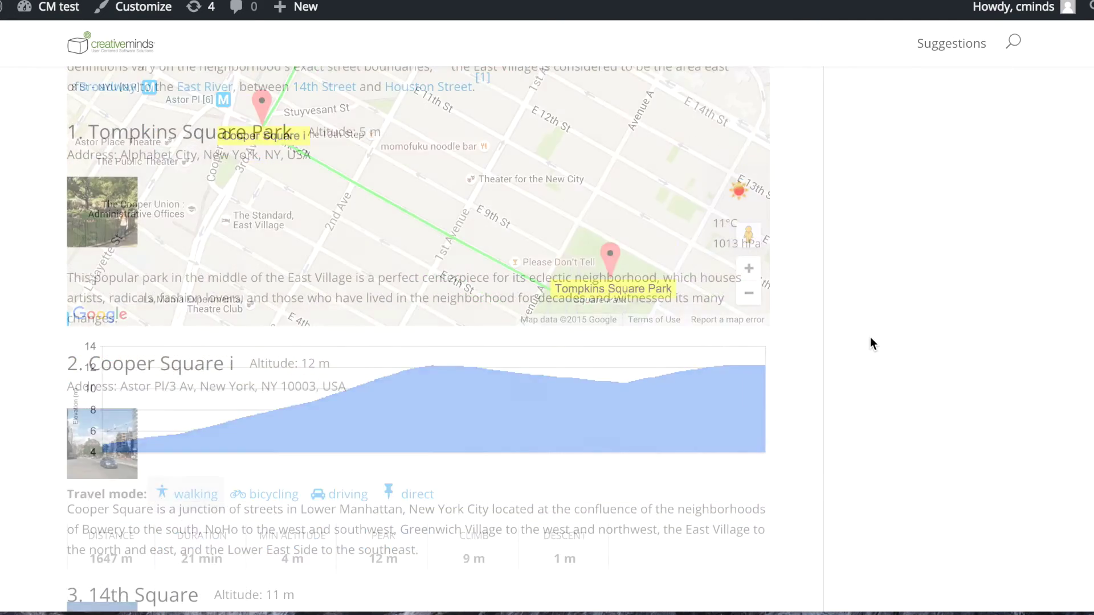
scroll(870, 338, "down", 1)
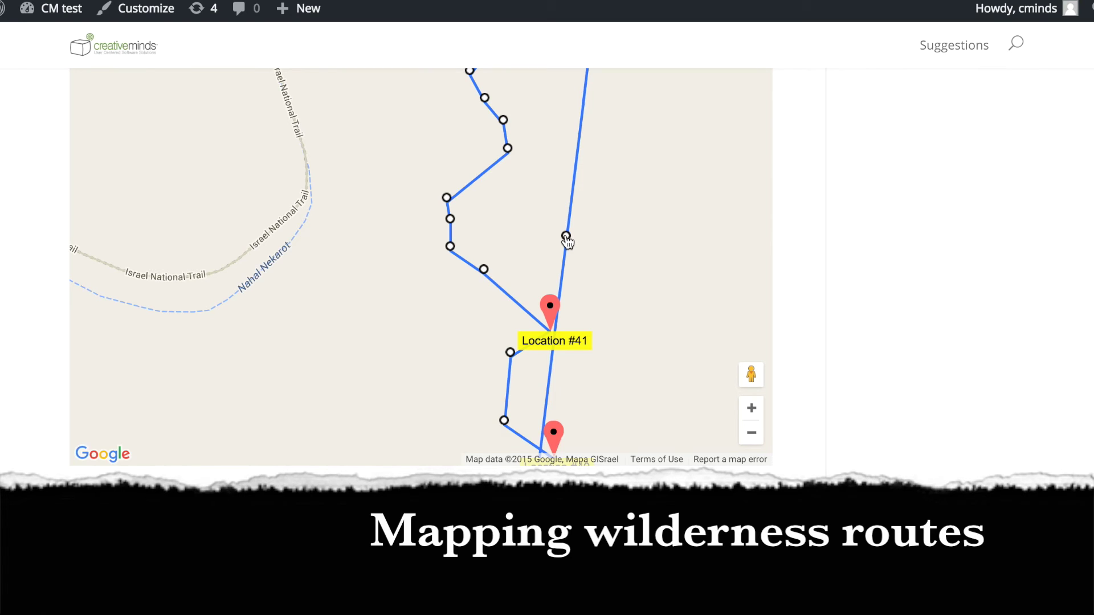
Bend the wilderness route's long straight leg through a new point.
left_click(567, 237)
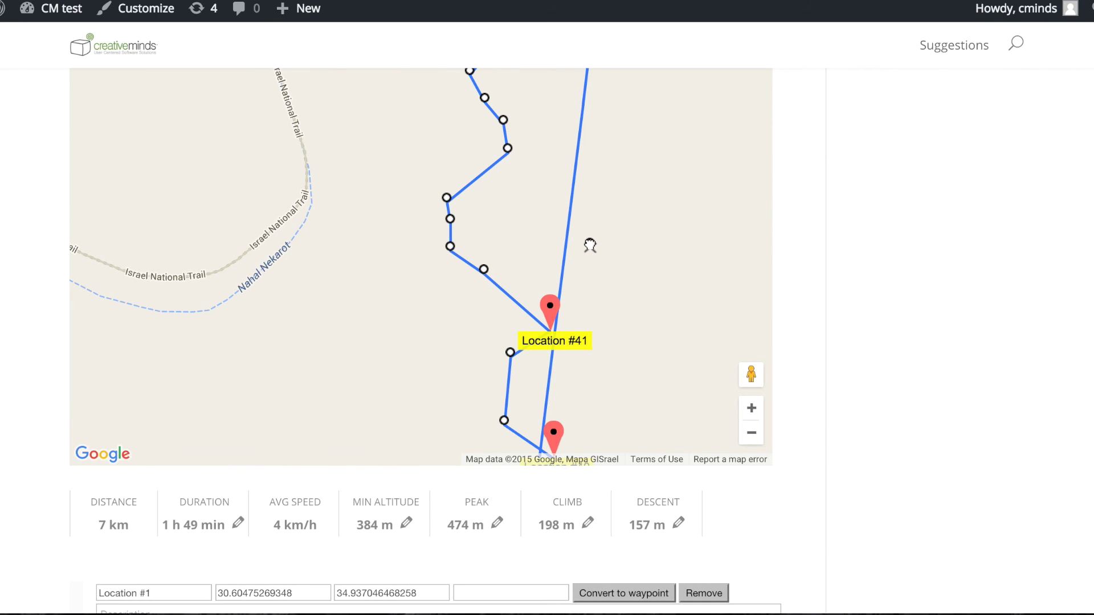
left_click_drag(590, 245, 591, 244)
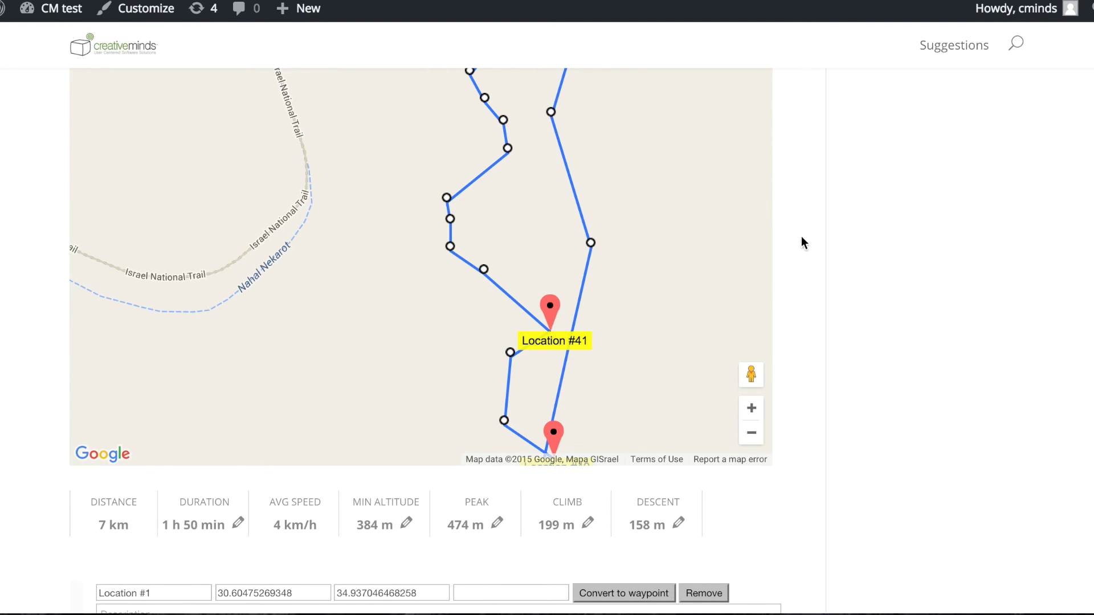
scroll(832, 309, "down", 1)
scroll(832, 308, "down", 2)
scroll(832, 308, "down", 1)
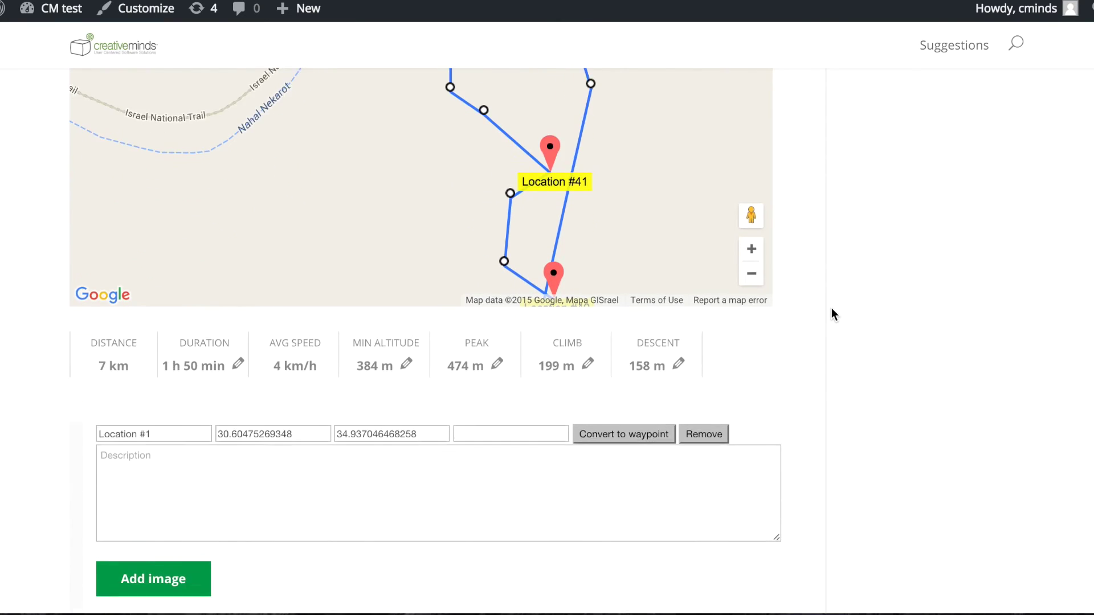
scroll(832, 309, "down", 3)
Describe Location #4 as 'Look for waymark'.
scroll(832, 308, "down", 1)
scroll(832, 308, "down", 5)
scroll(832, 308, "down", 7)
type("Look for waymark")
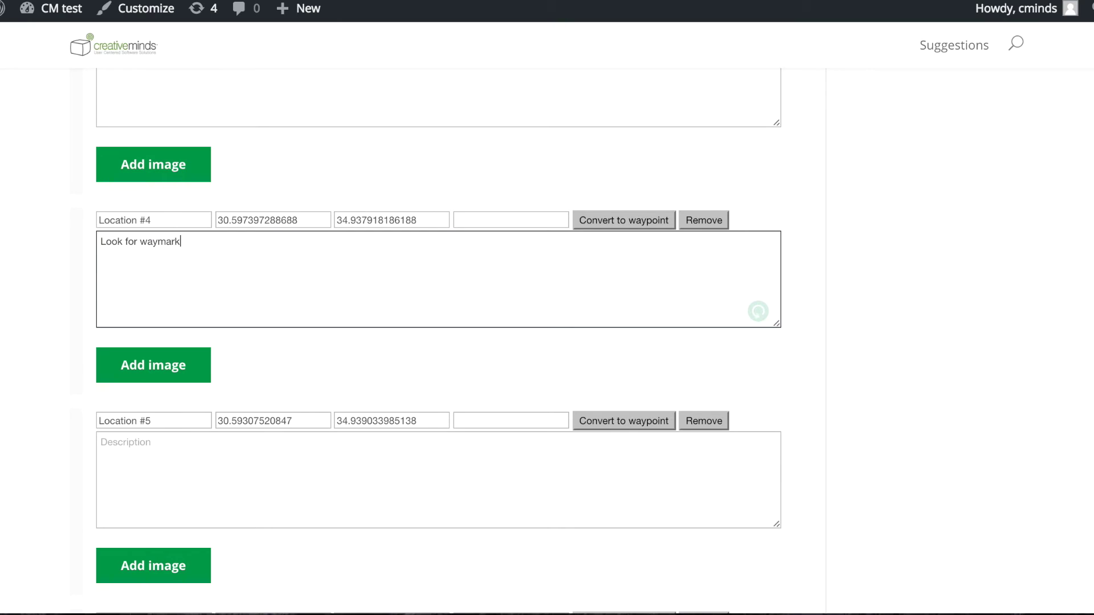
left_click(353, 461)
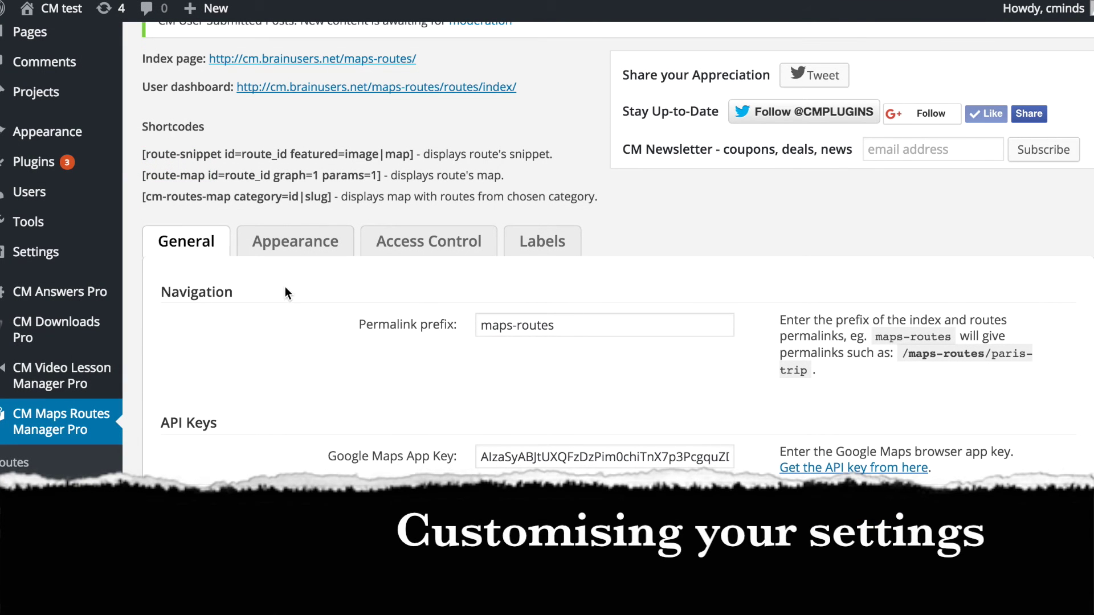
Review the Appearance settings for units, index page and route page information.
left_click(286, 246)
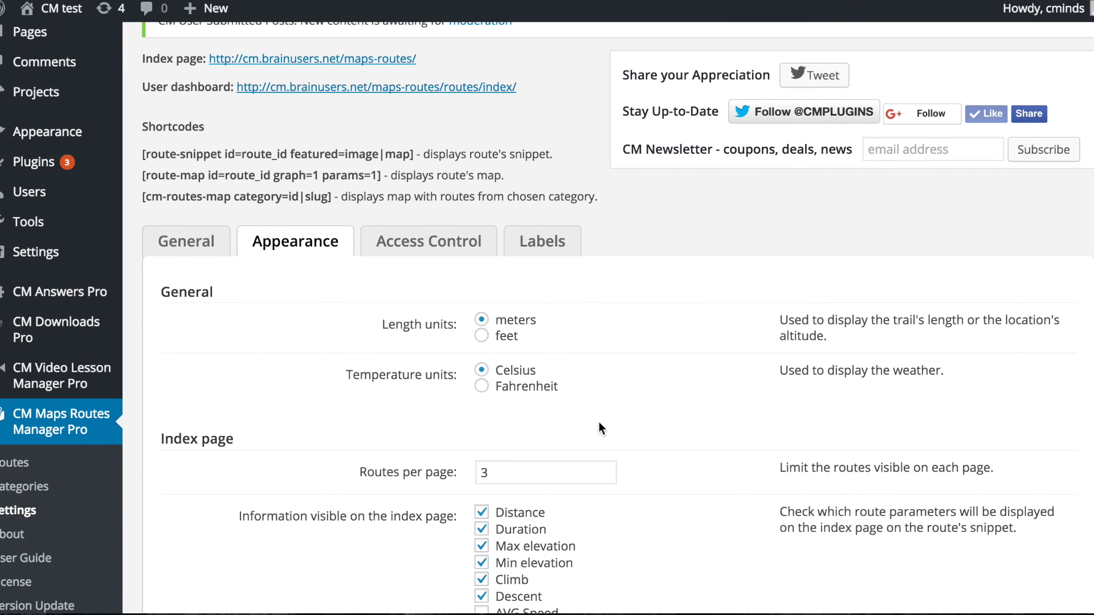
scroll(599, 427, "down", 3)
scroll(600, 428, "down", 2)
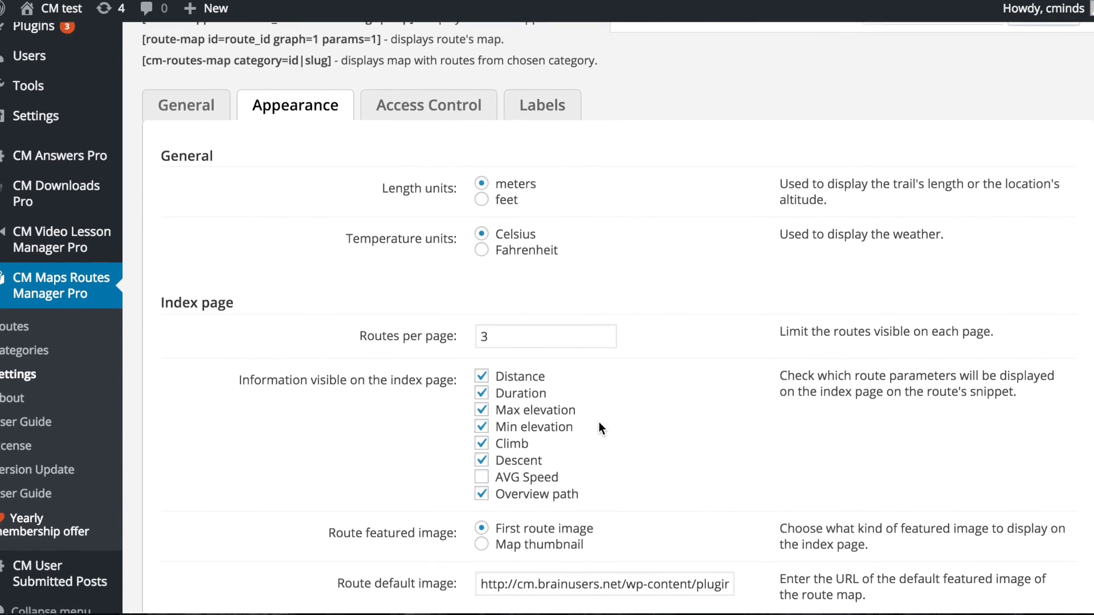
scroll(599, 428, "down", 2)
scroll(600, 428, "down", 2)
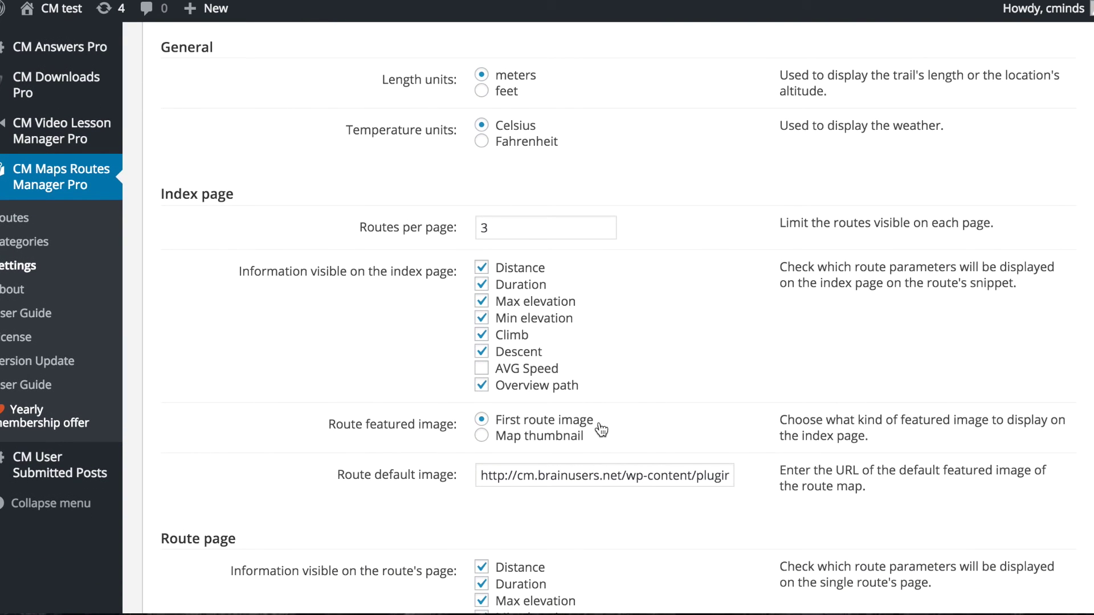
scroll(601, 430, "down", 2)
scroll(601, 428, "down", 2)
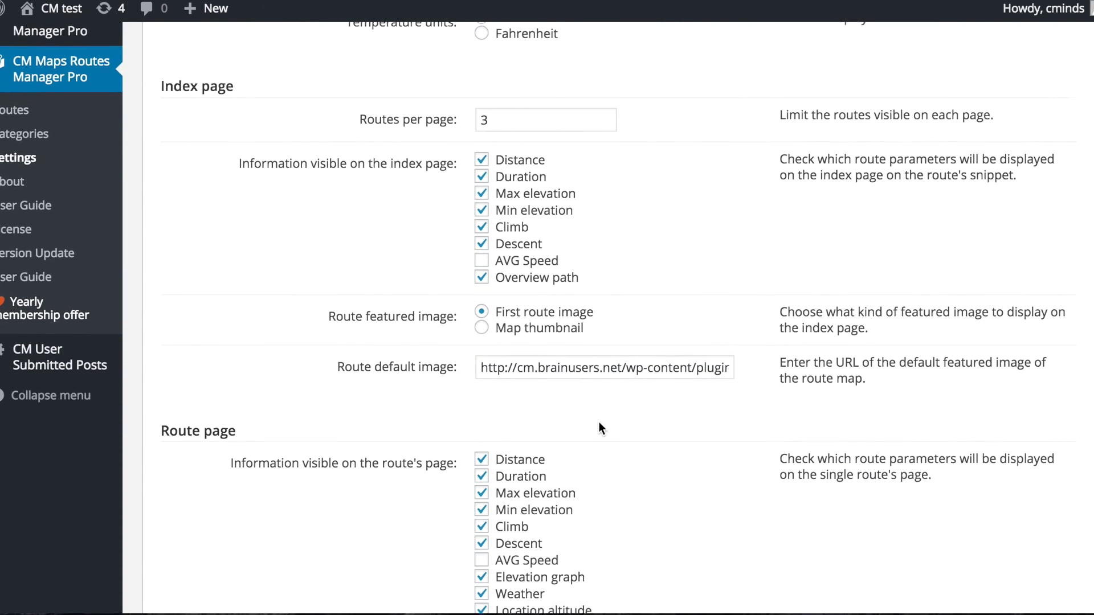
scroll(599, 428, "down", 4)
scroll(599, 427, "down", 2)
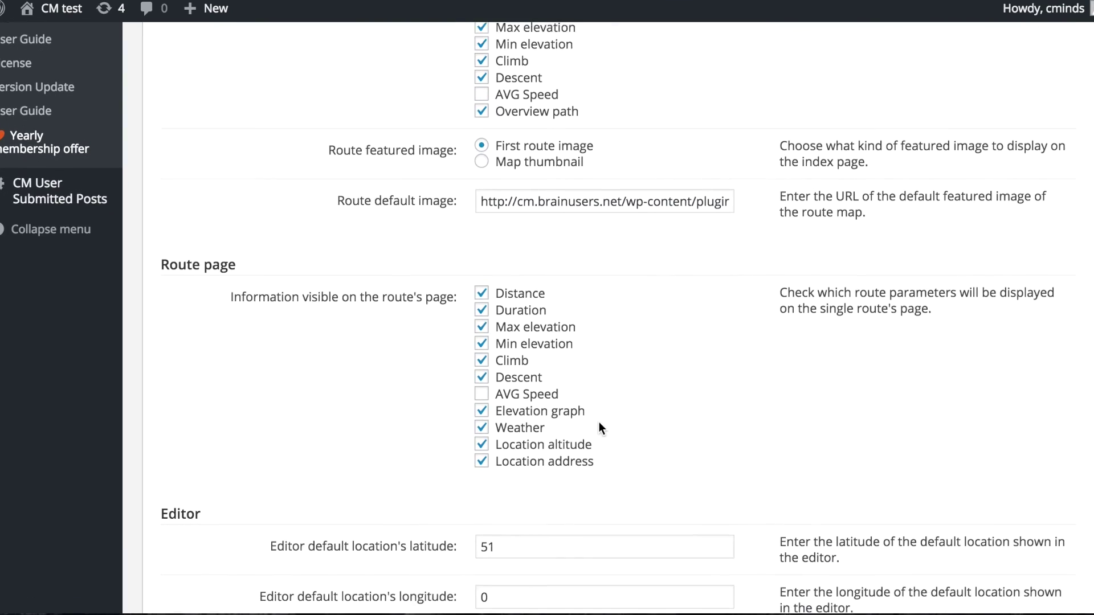
scroll(599, 427, "down", 1)
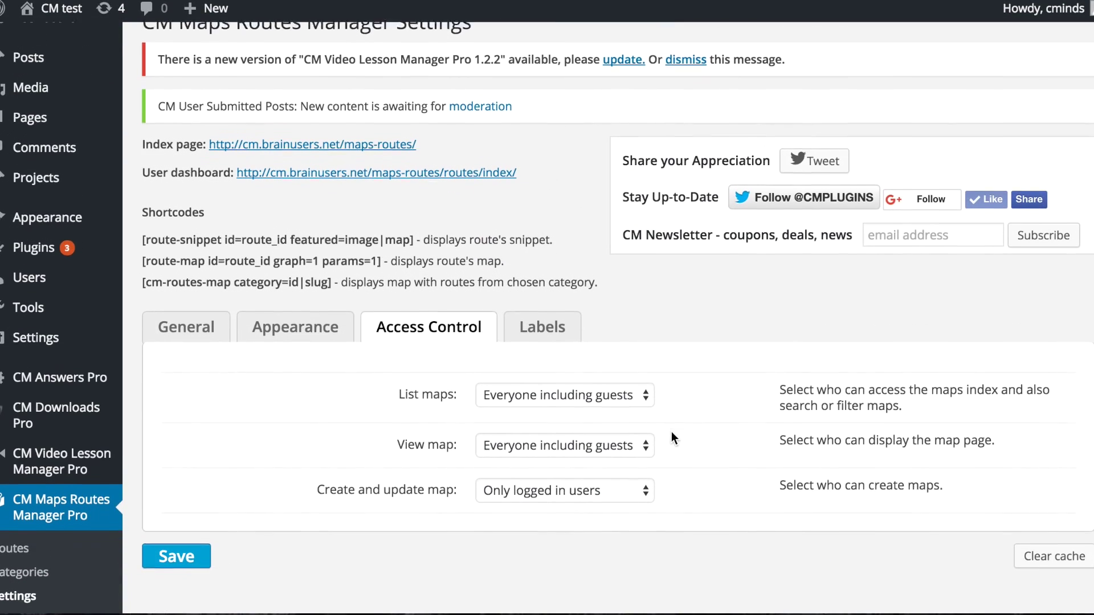
Keep listing and viewing maps open to everyone, creation limited to logged-in users, then view Labels settings.
scroll(671, 433, "down", 1)
left_click(646, 364)
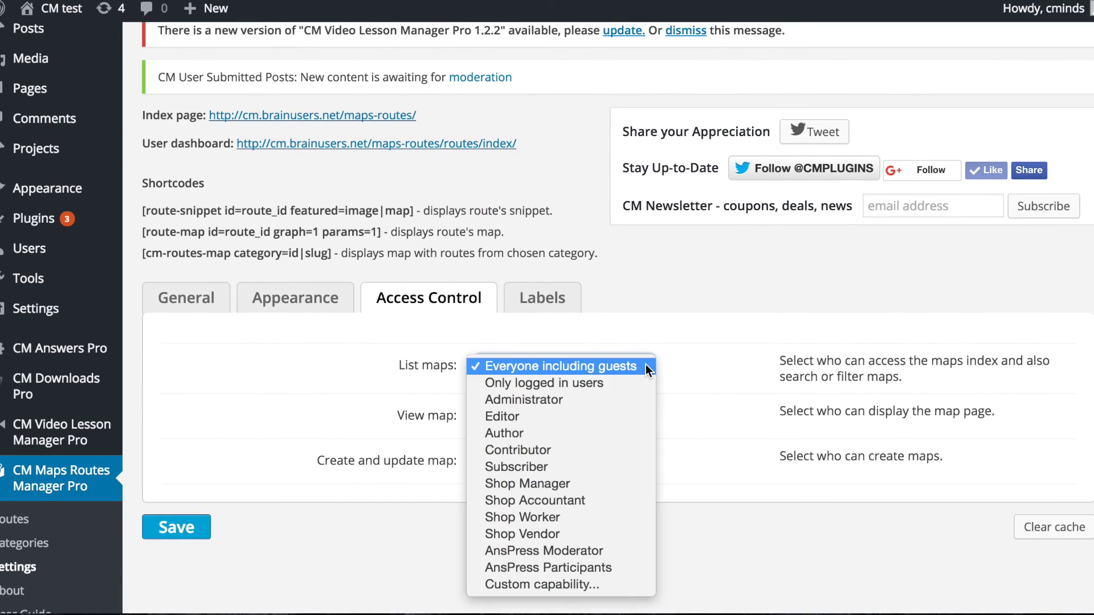
left_click(684, 376)
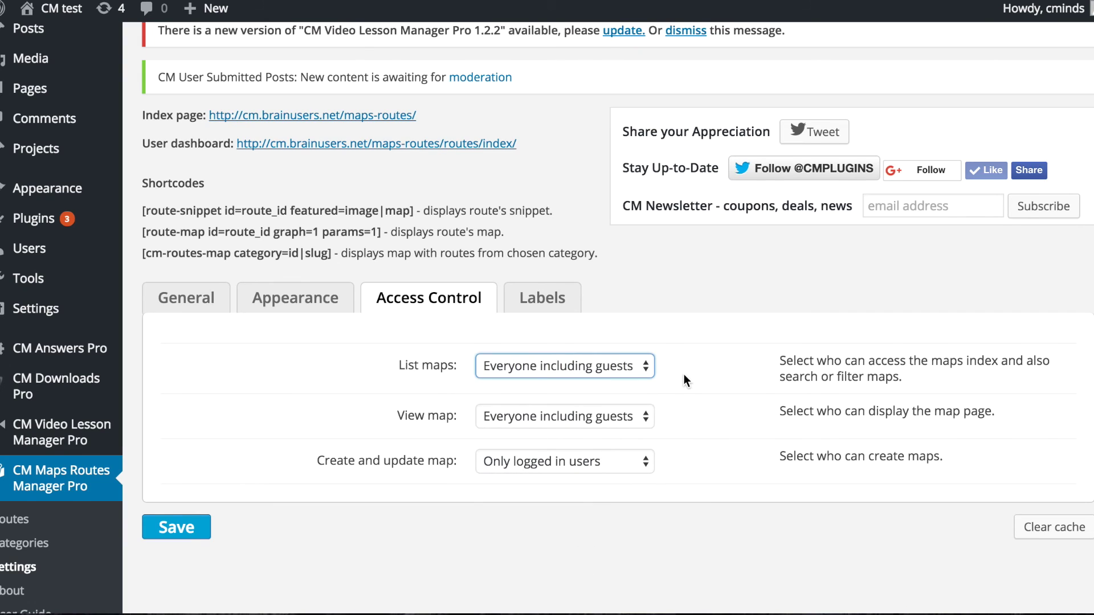
left_click(644, 413)
left_click(695, 413)
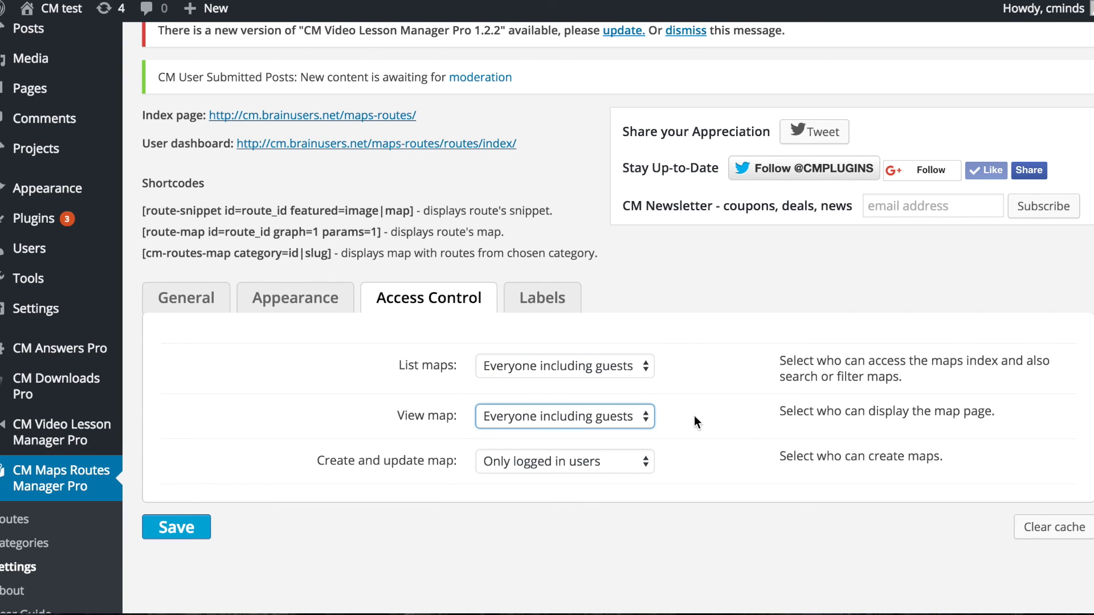
left_click(648, 462)
left_click(683, 450)
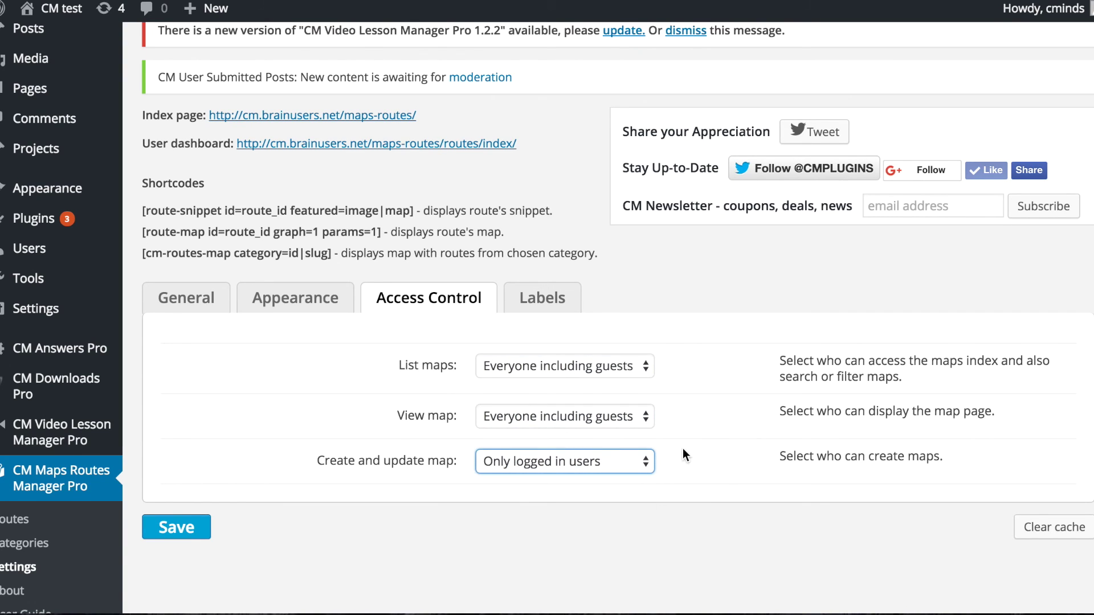
left_click(523, 298)
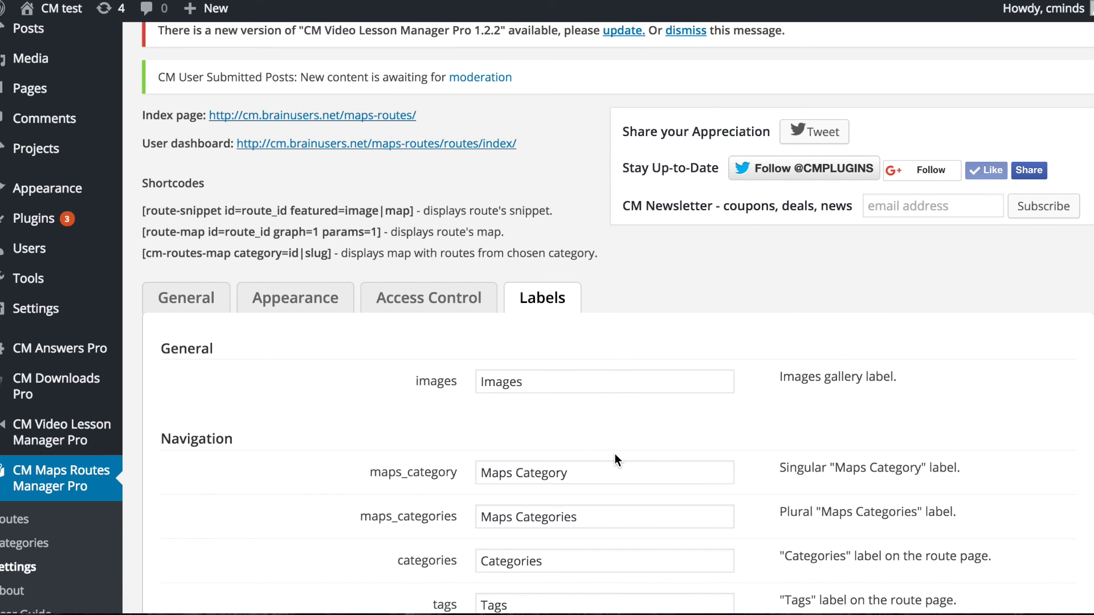
scroll(614, 454, "down", 2)
scroll(614, 454, "down", 5)
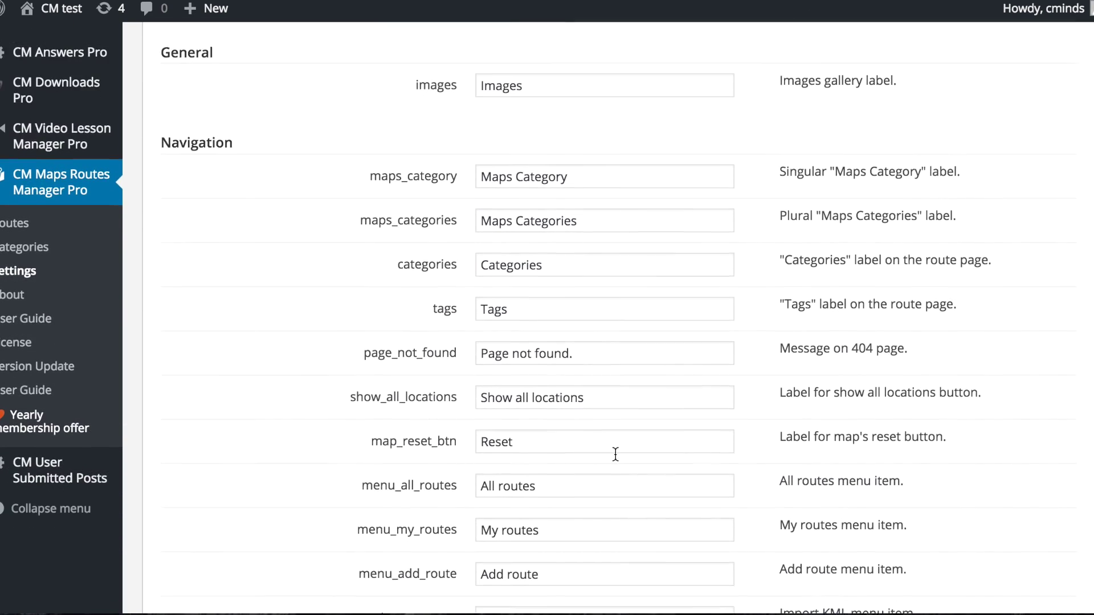